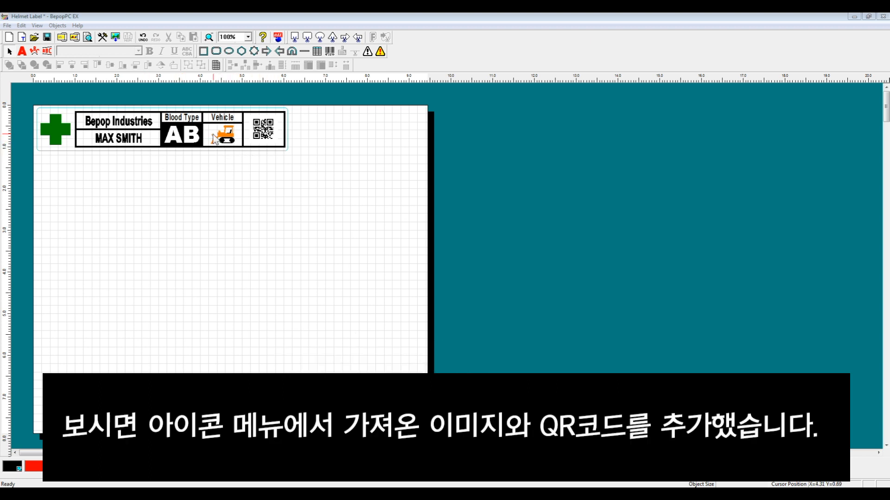
Examine the helmet label's bulldozer symbol in the Insert Color Symbol library, and inspect its QR code
click(222, 134)
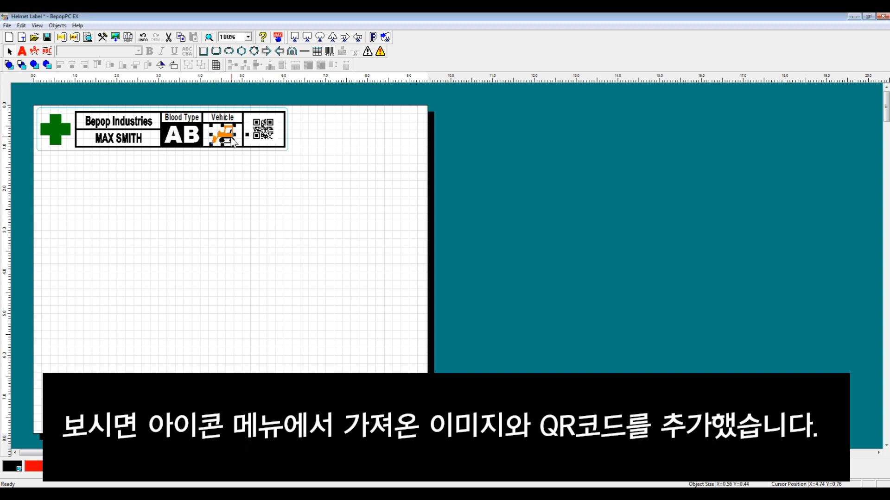
click(381, 52)
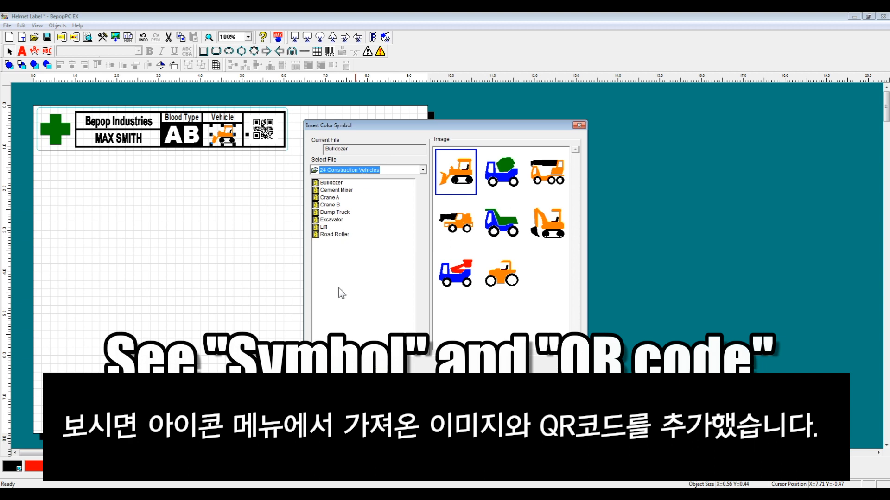
click(389, 384)
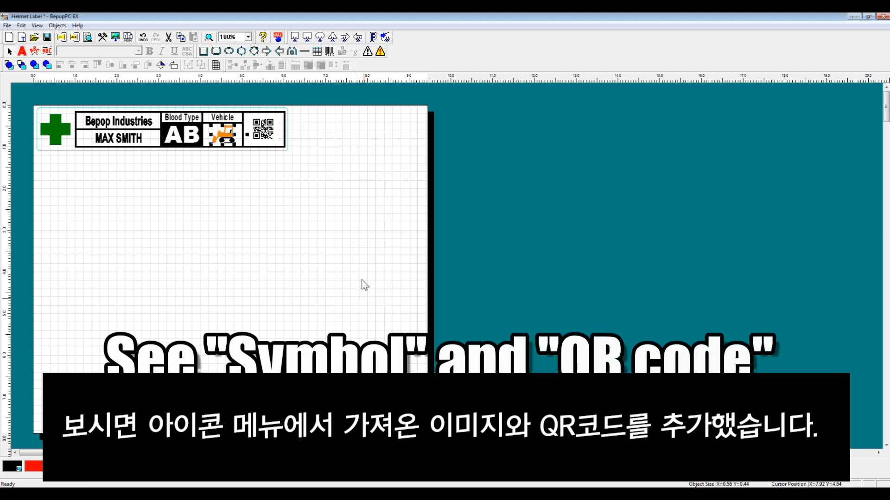
click(263, 122)
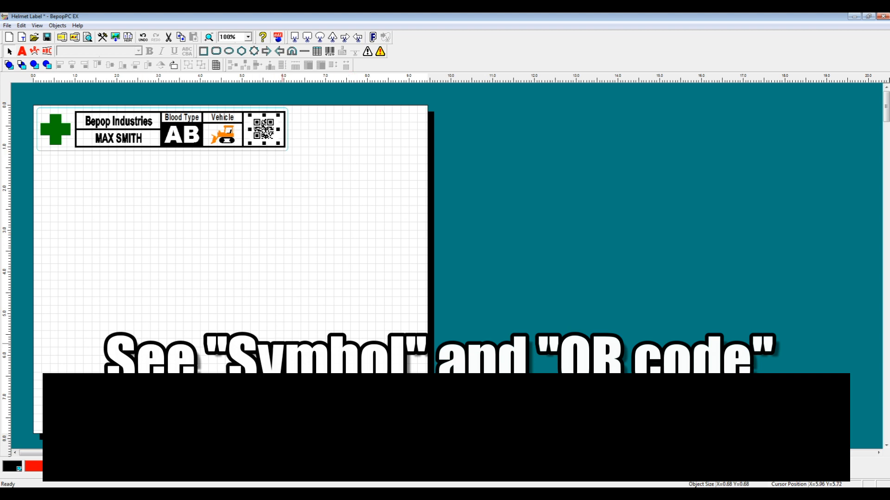
click(212, 265)
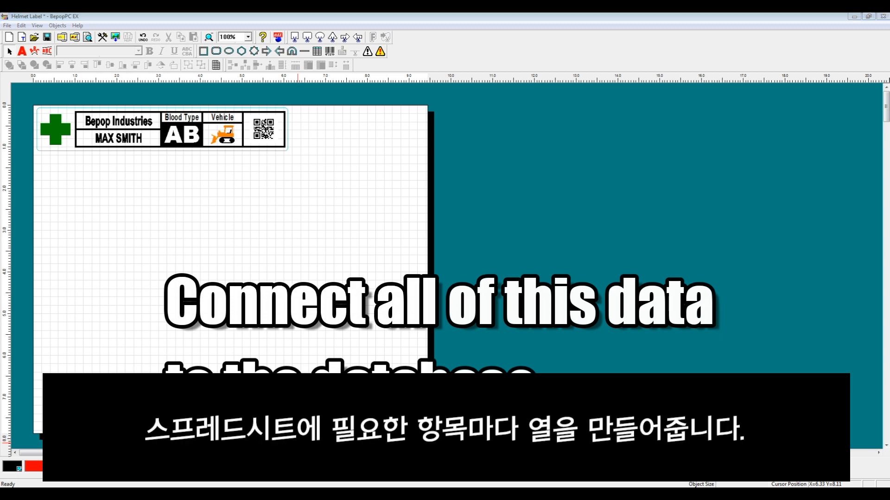
Switch to the Excel workbook, select cell D2 under Vehicle Type, and minimize the windows to reach the desktop
click(297, 493)
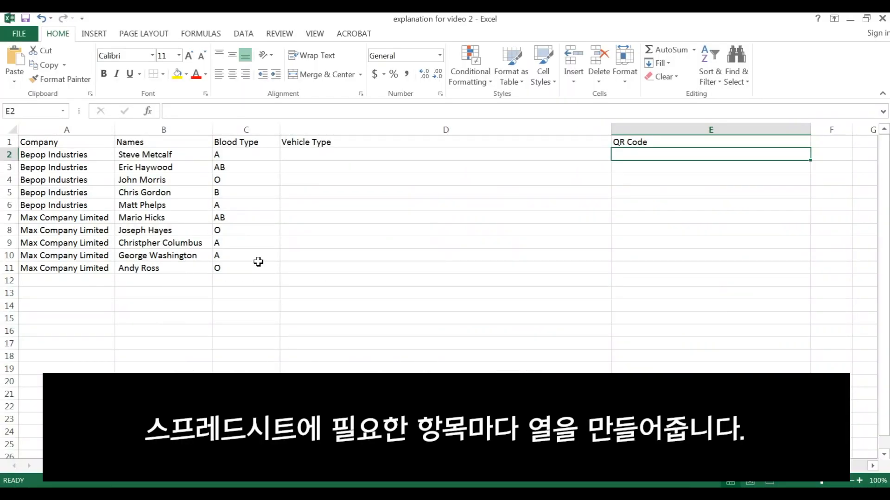
click(308, 159)
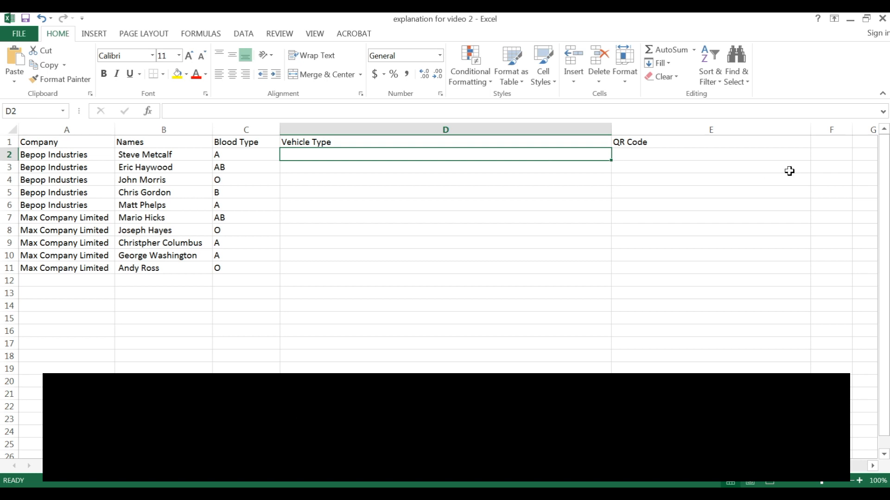
click(850, 21)
click(855, 17)
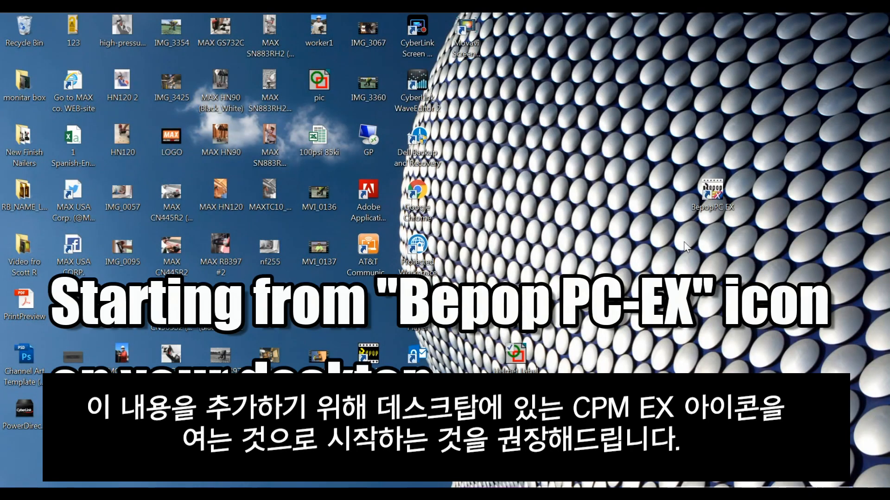
Open the file location of the BepopPC EX desktop shortcut and go to the ColorSymbol\24 Construction Vehicles folder
right_click(721, 206)
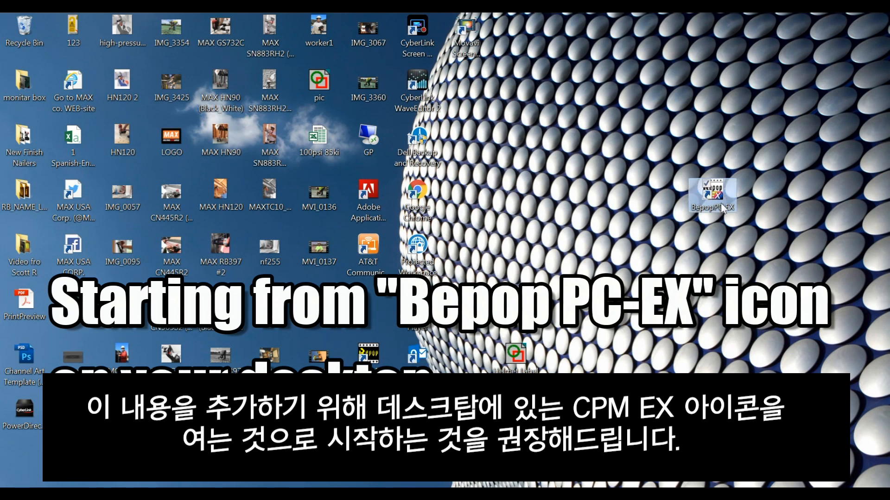
click(677, 246)
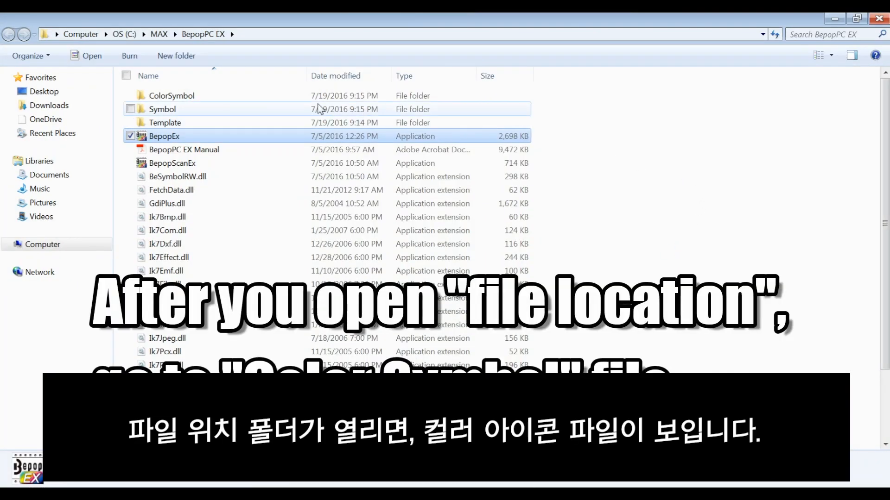
double_click(295, 101)
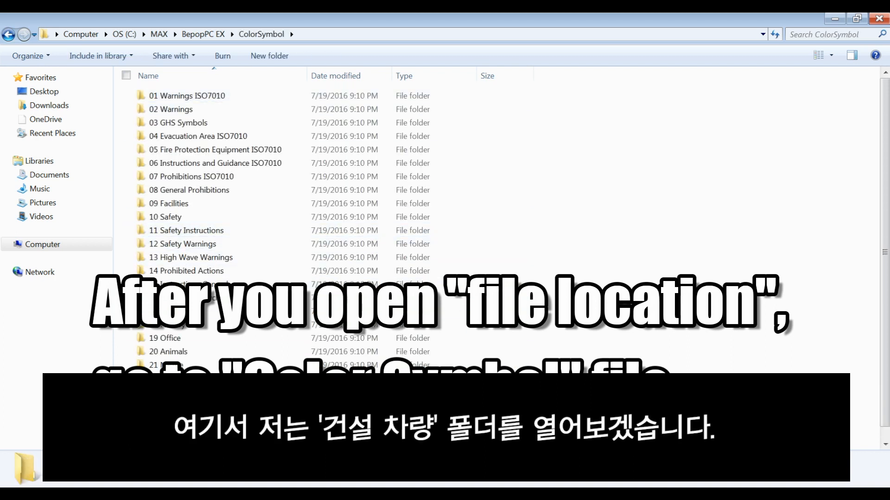
double_click(213, 405)
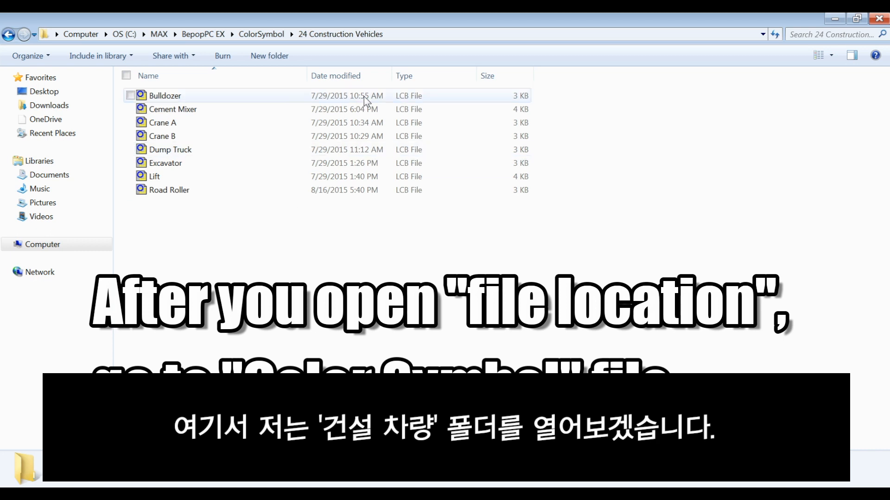
Copy the path C:\MAX\BepopPC EX\ColorSymbol\24 Construction Vehicles into cell D2 of the Excel workbook and fill it down to D11
click(397, 35)
key(ctrl+c)
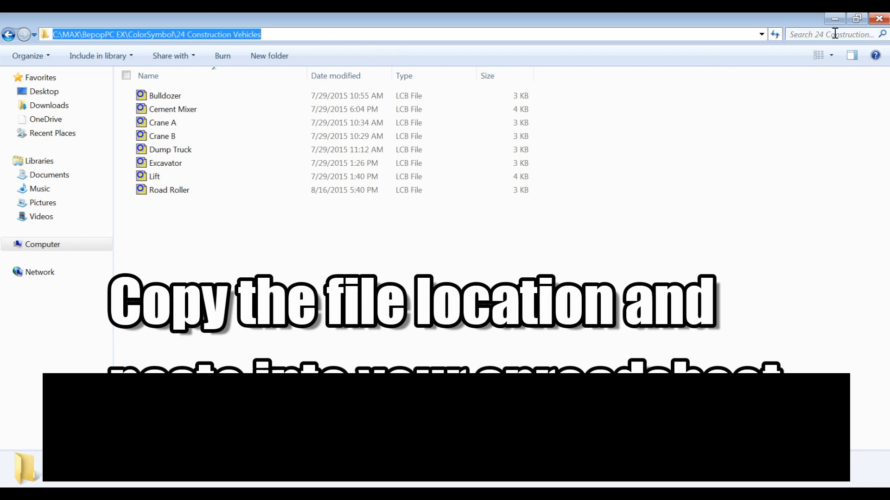
click(834, 20)
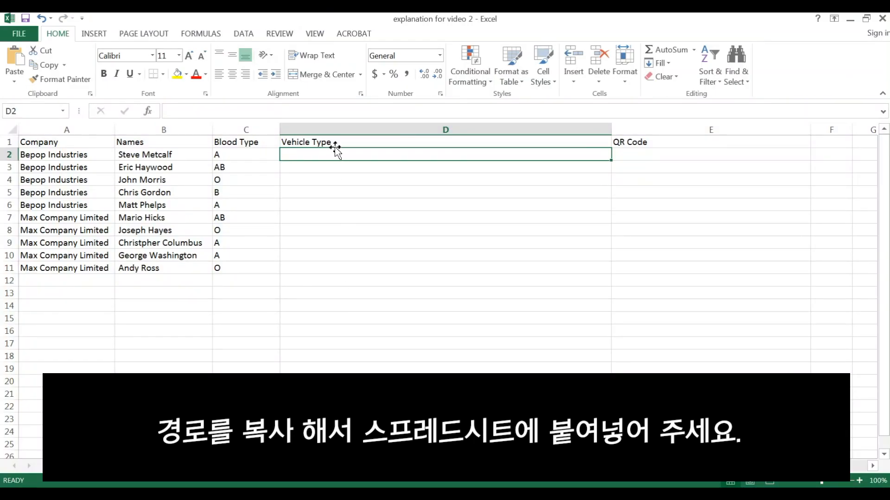
key(ctrl+v)
drag(334, 153, 452, 187)
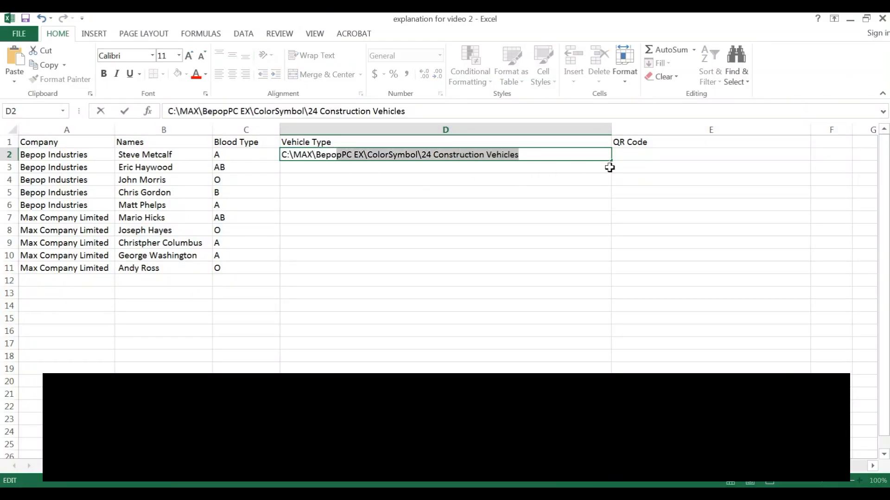
click(601, 161)
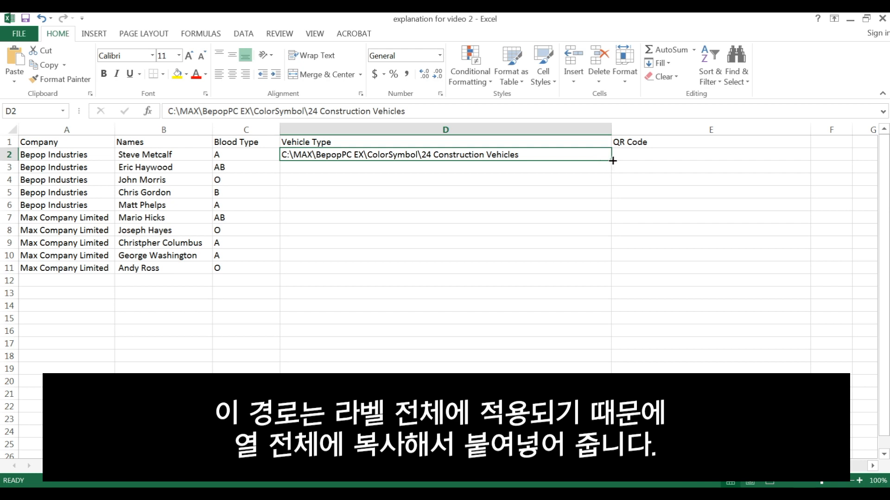
drag(613, 160, 597, 274)
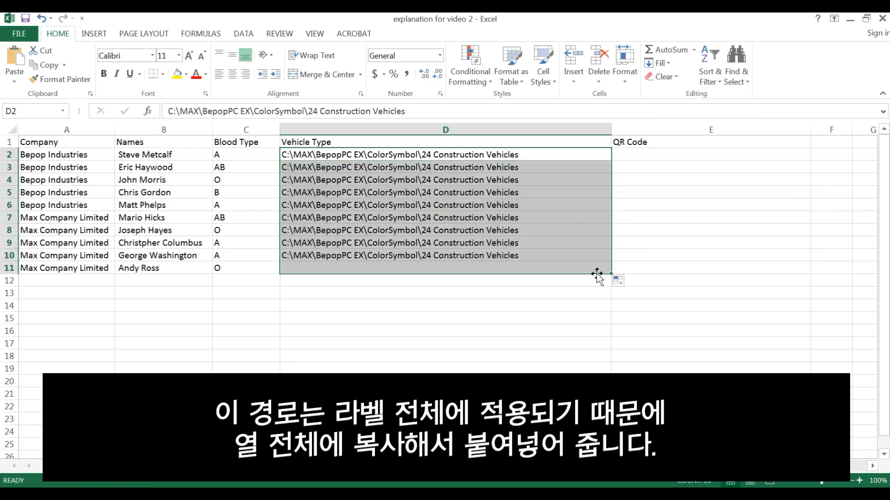
click(567, 188)
Append \Bulldozer to the path in cell D2, copying the symbol's exact file name from the 24 Construction Vehicles folder
click(546, 155)
double_click(546, 156)
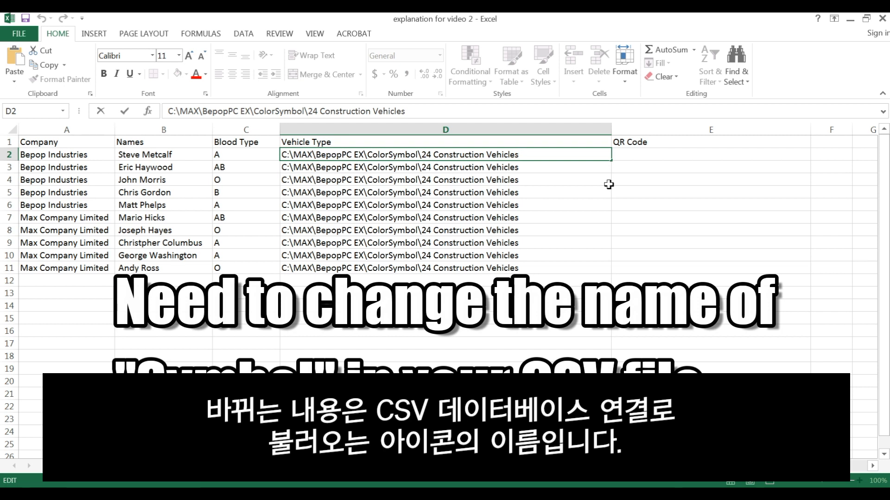
text(\)
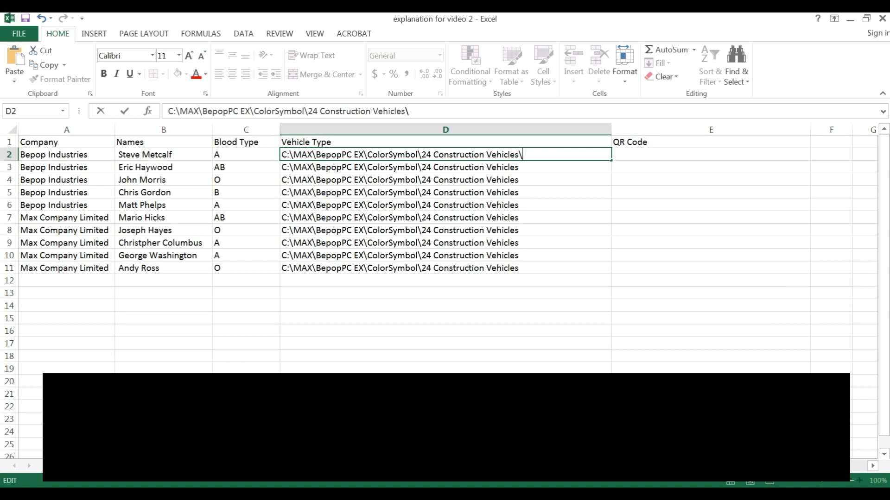
click(188, 494)
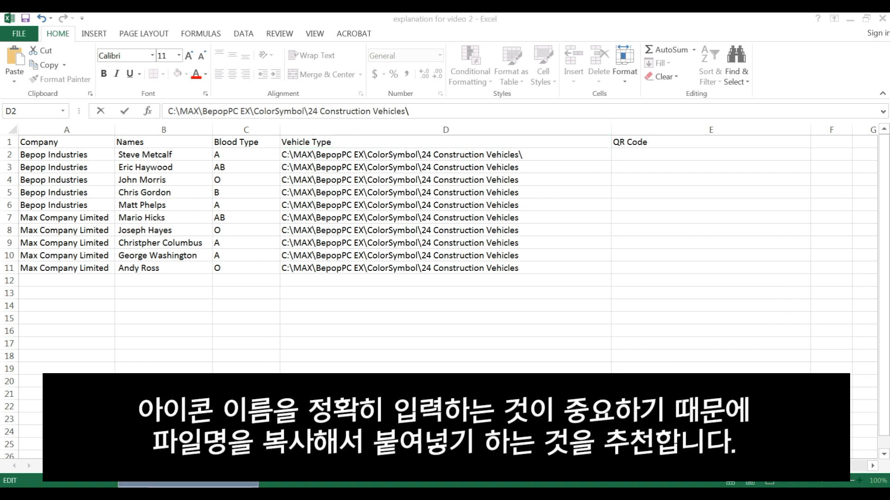
click(189, 450)
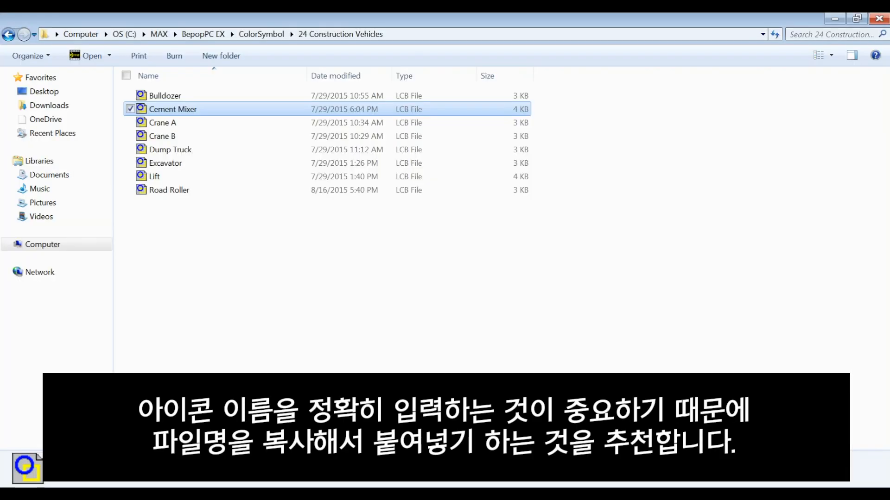
click(185, 96)
right_click(186, 96)
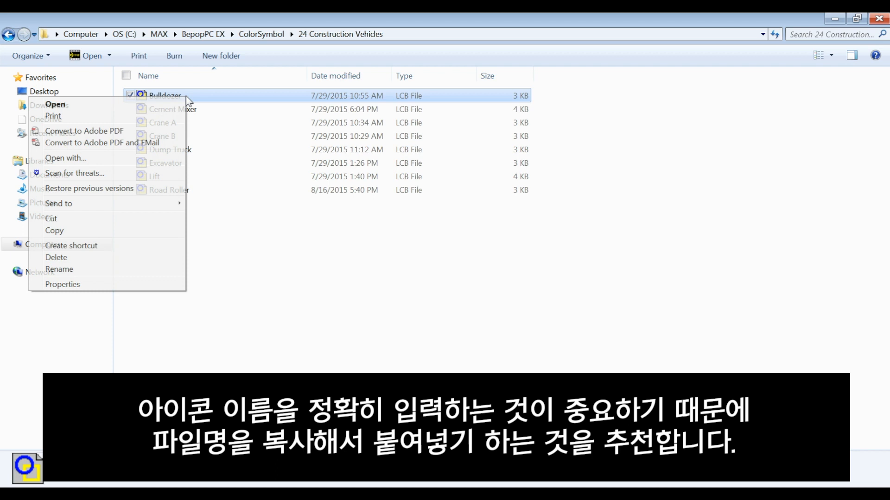
click(91, 267)
key(ctrl+c)
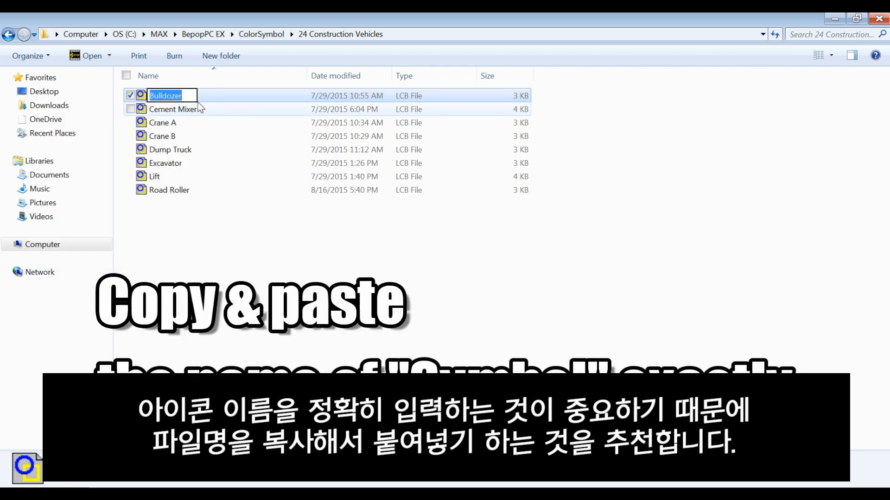
click(285, 449)
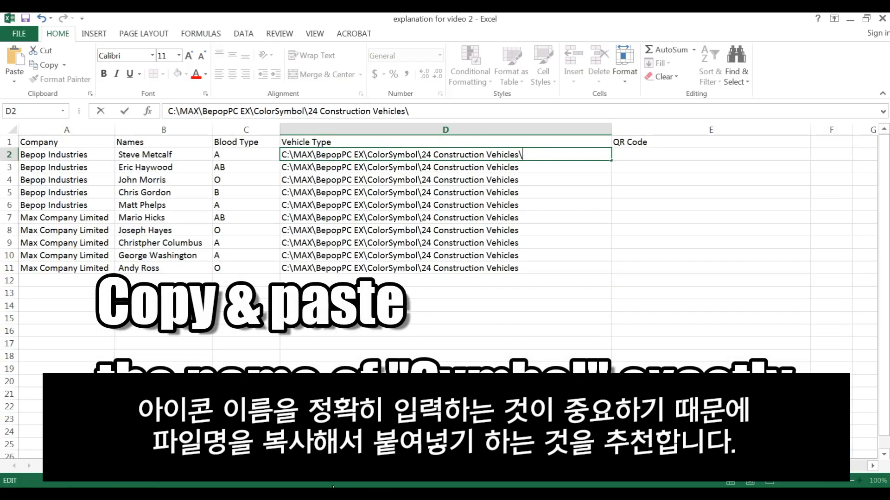
key(ctrl+v)
key(Return)
Fill the Bulldozer path from cell D2 down through D7
right_click(533, 166)
click(528, 166)
right_click(529, 169)
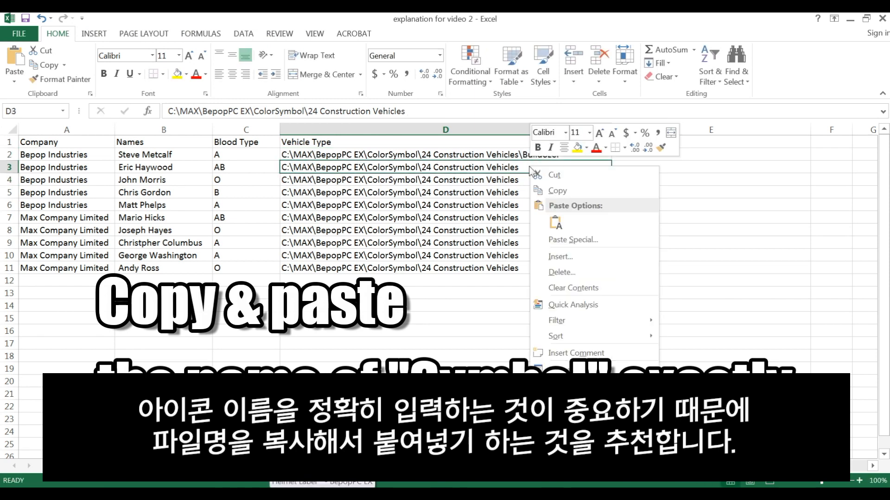
click(527, 165)
click(530, 158)
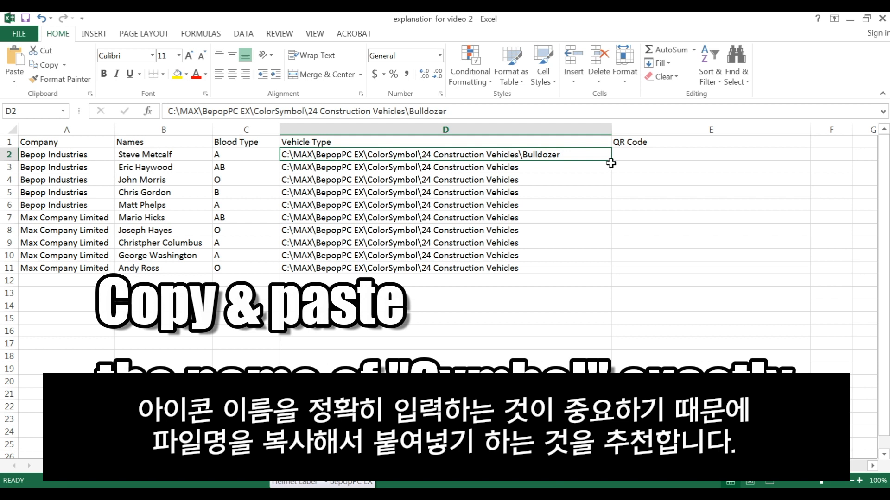
drag(611, 165, 595, 218)
key(ctrl+Down)
Append \Cement Mixer to the path in D8, copying the name from the symbol file, and fill it down to D11
double_click(541, 234)
text(\Bulldozer)
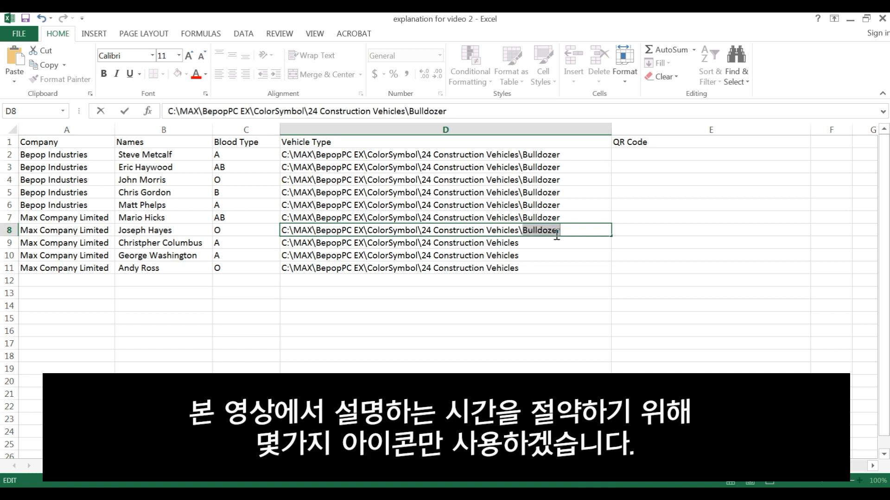
key(BackSpace)
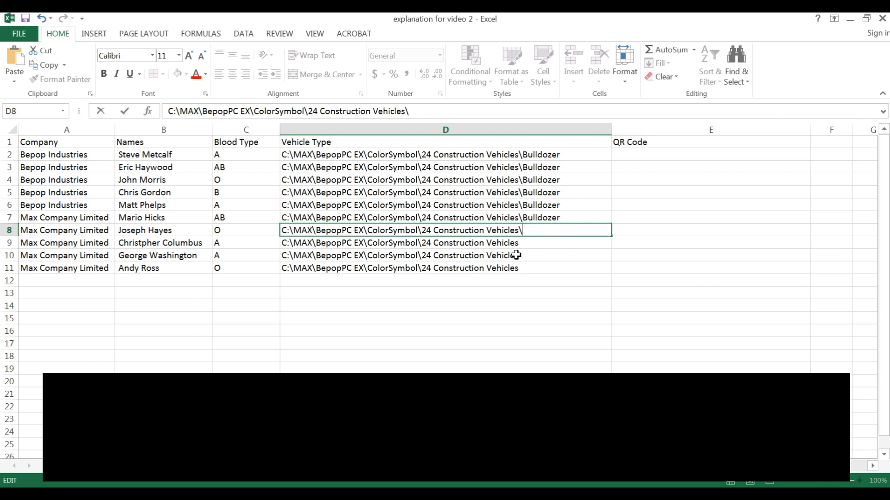
key(alt+Tab)
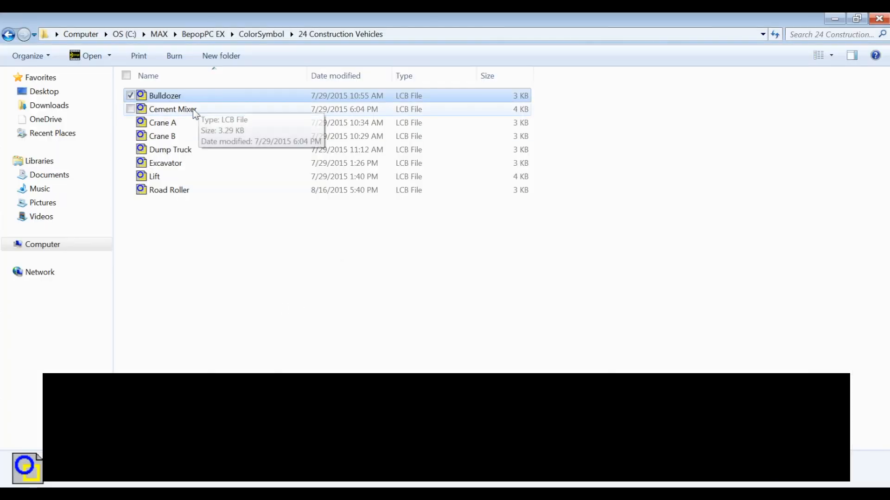
click(192, 111)
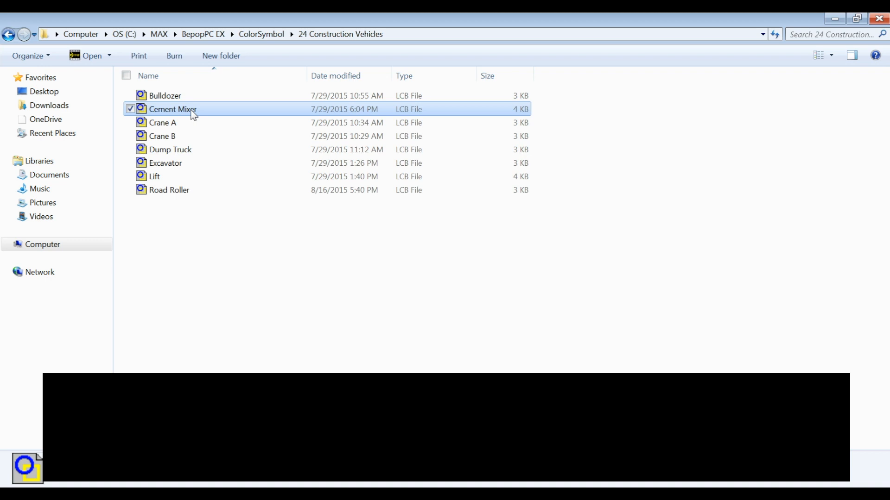
right_click(193, 115)
click(127, 287)
key(ctrl+c)
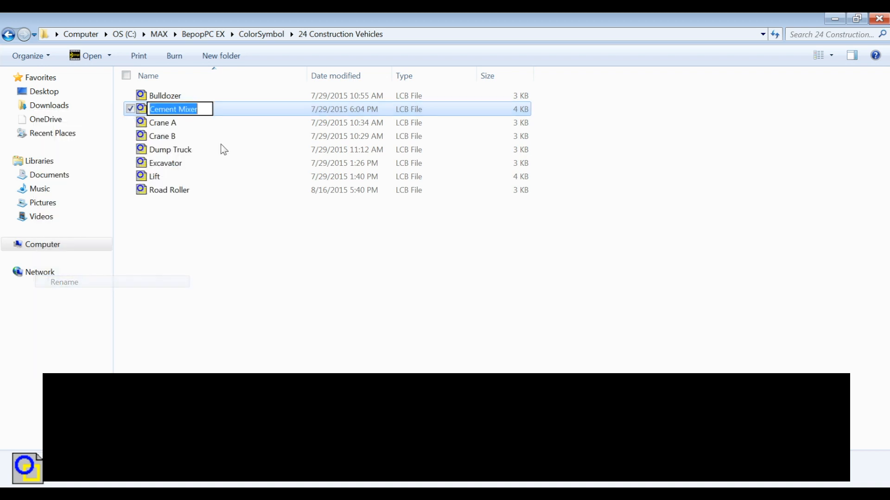
click(837, 22)
key(ctrl+v)
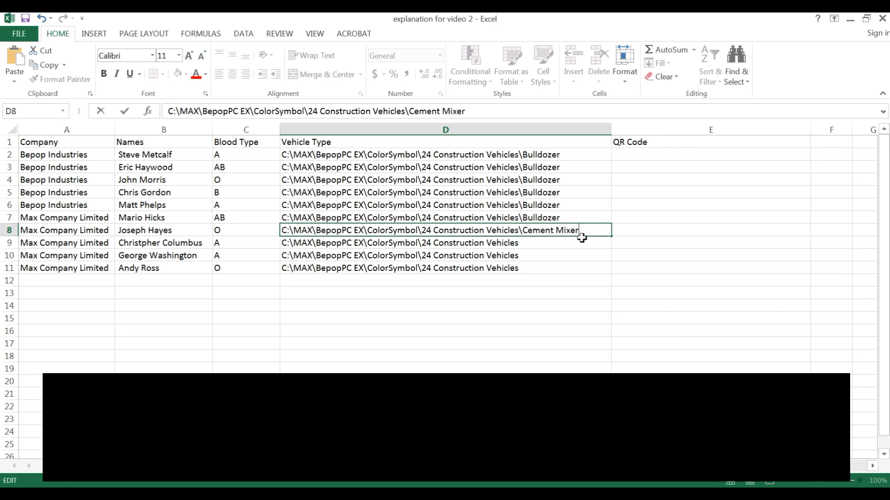
drag(611, 236, 606, 273)
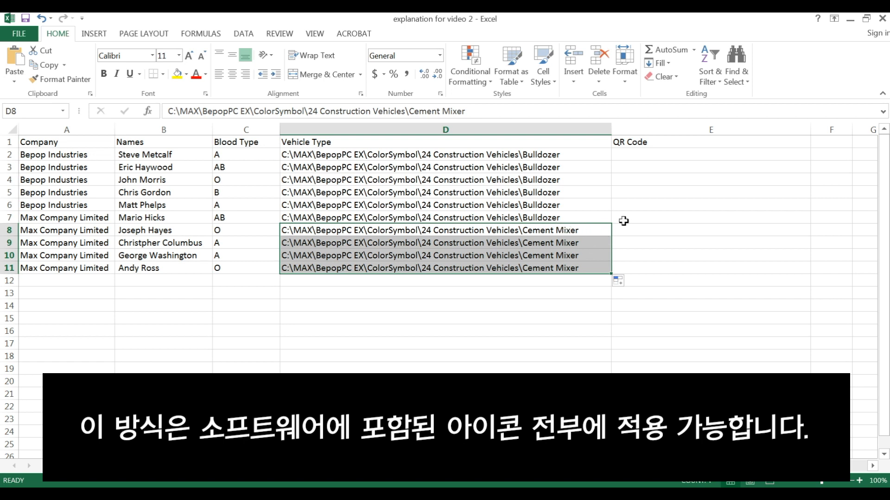
click(666, 156)
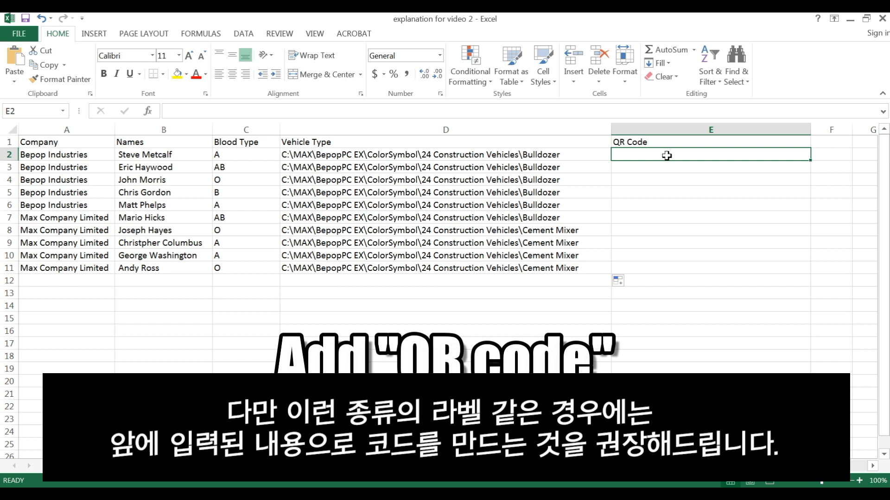
click(239, 158)
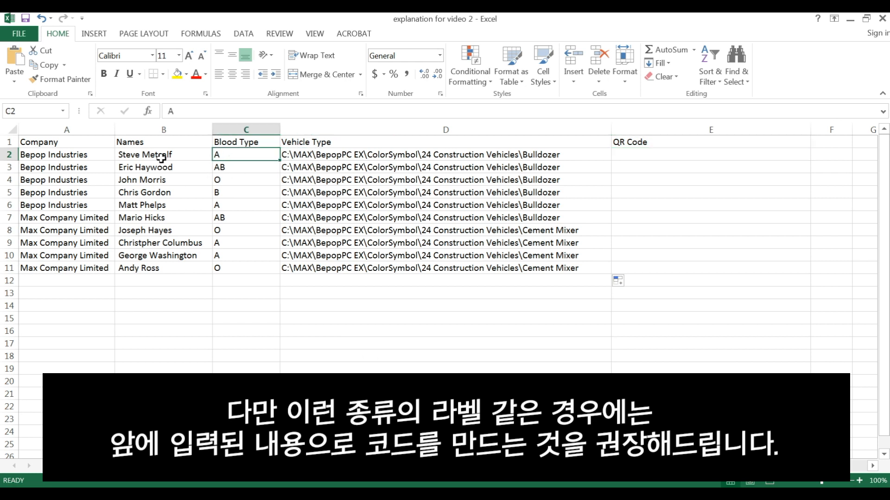
click(147, 157)
drag(46, 156, 243, 154)
Start a CONCATENATE formula in cell E2 of the QR Code column
click(665, 156)
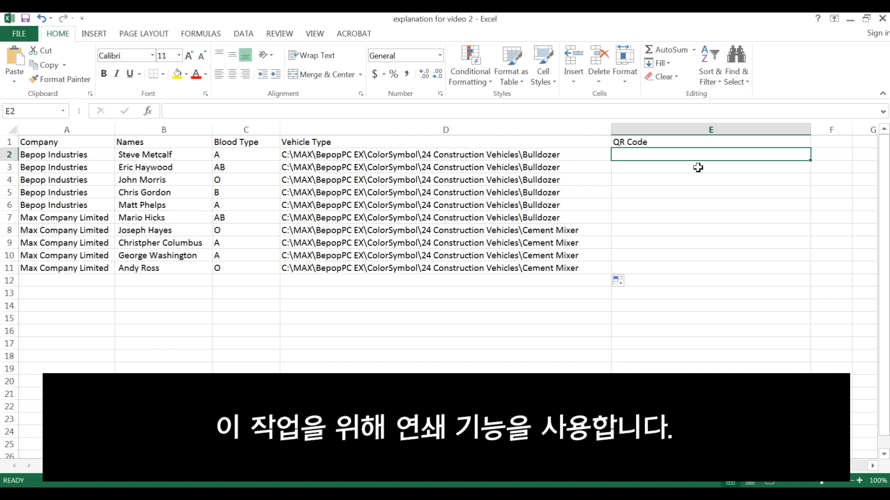
text(+)
key(BackSpace)
text(=)
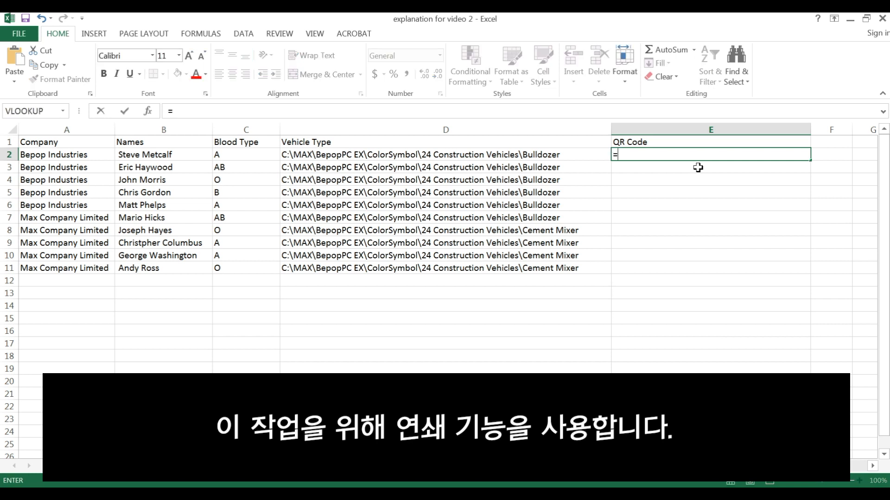
text(con)
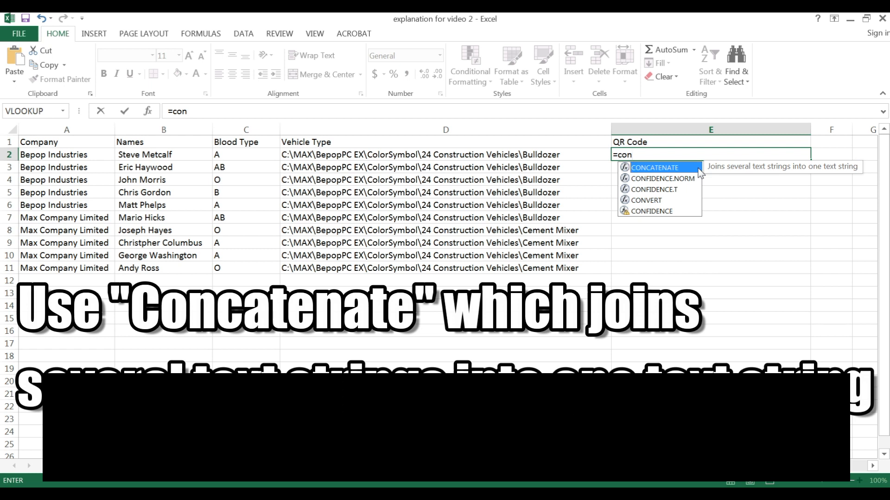
double_click(676, 168)
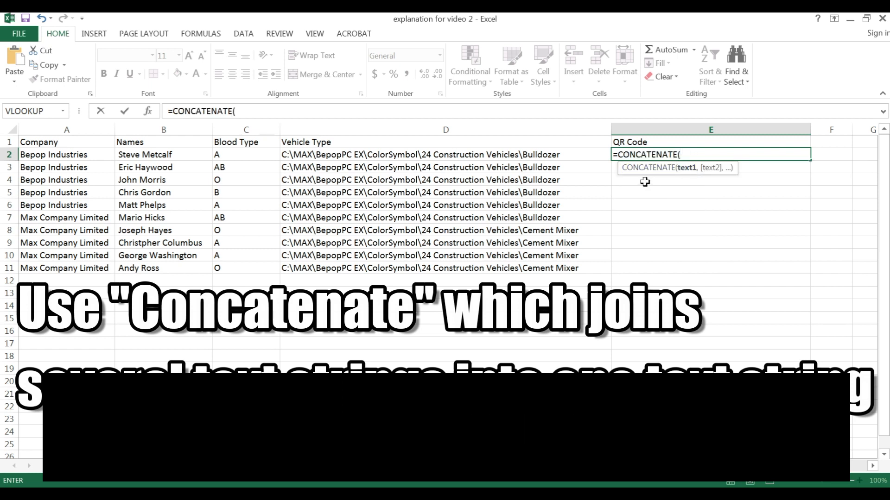
Complete the formula in E2 with references to A2, B2 and C2, separated by commas
click(74, 153)
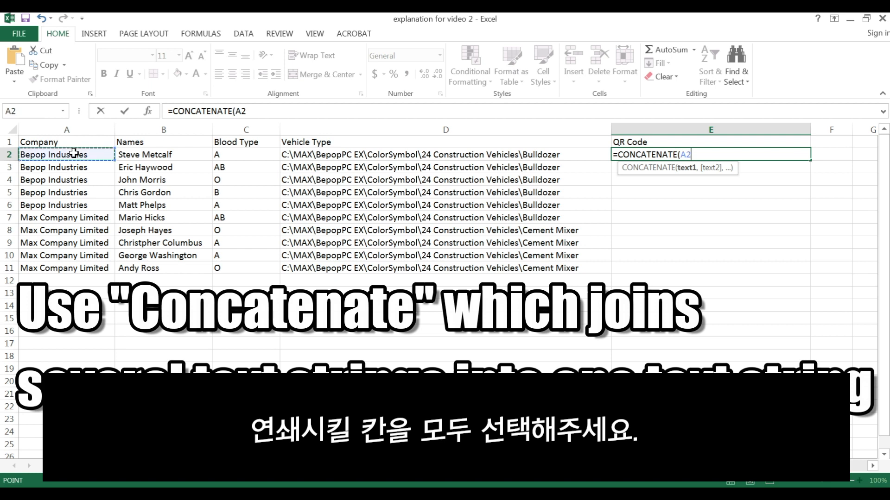
text(,)
click(153, 156)
text(,)
click(263, 158)
text(,)
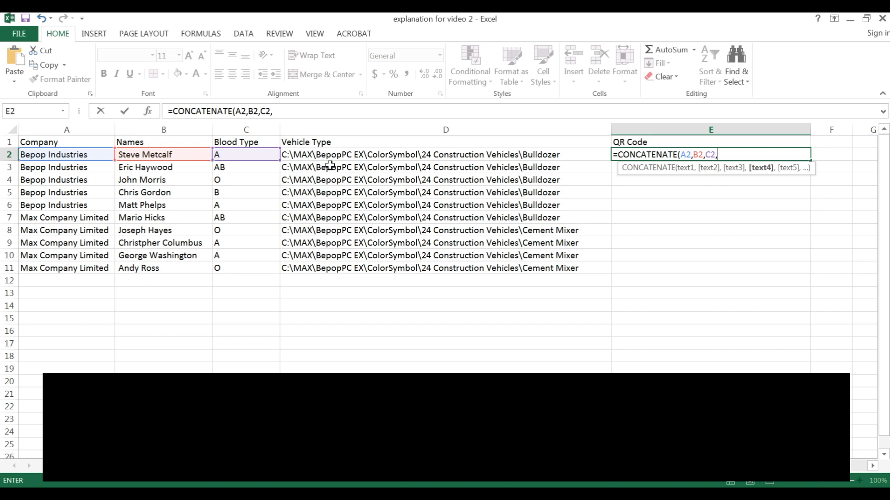
key(Return)
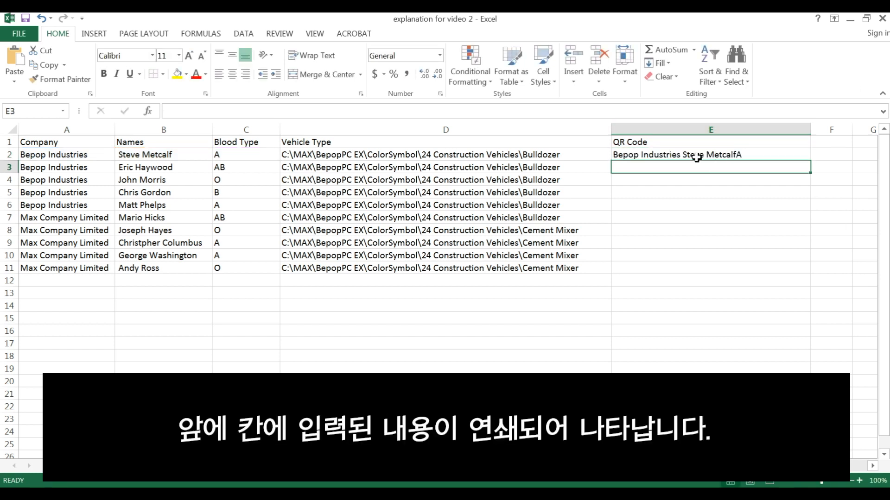
Fill the CONCATENATE formula from cell E2 down to E11
drag(75, 160, 133, 155)
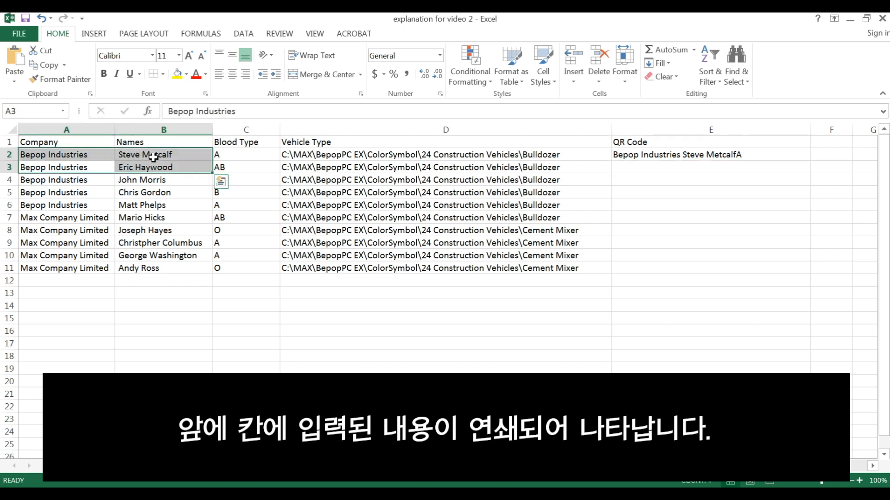
click(143, 155)
click(728, 159)
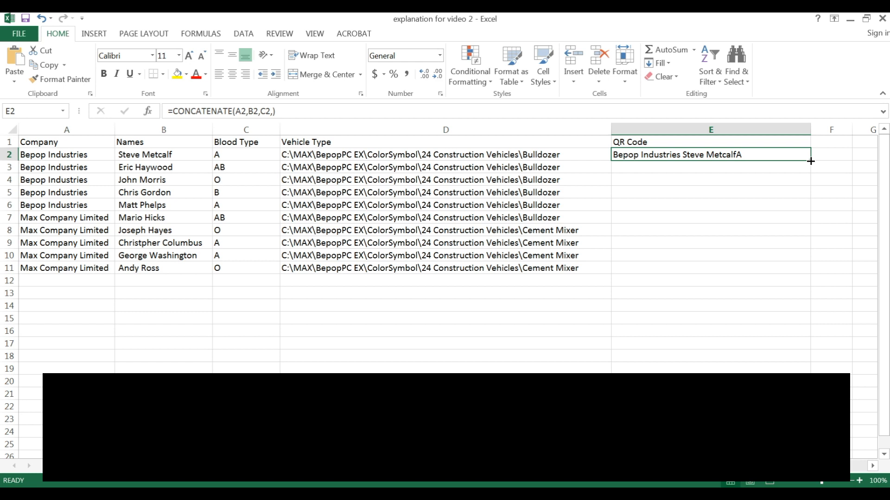
drag(811, 161, 808, 273)
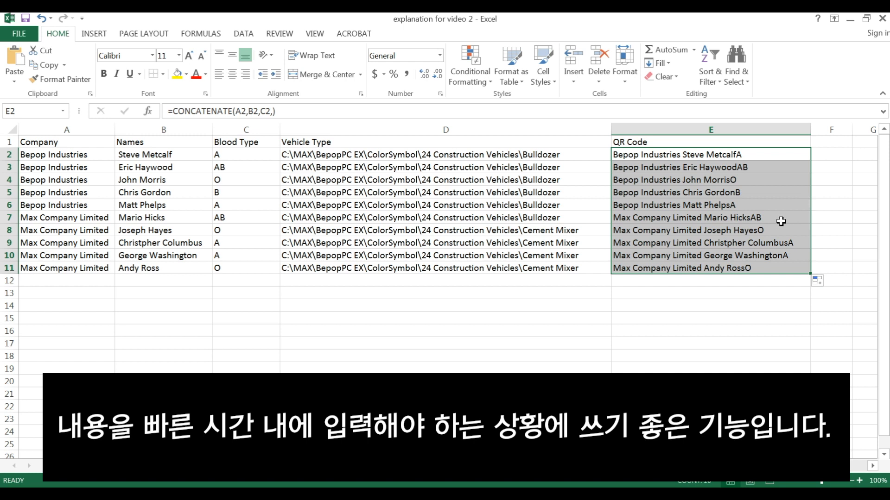
click(686, 142)
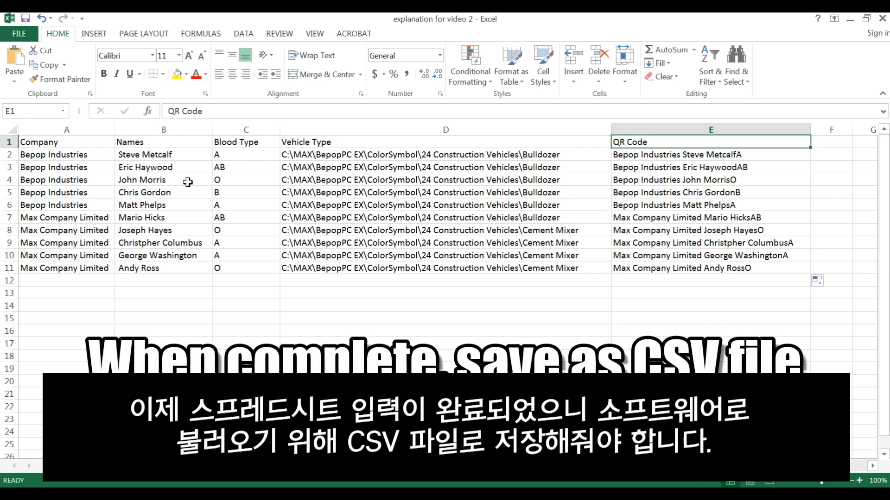
Save the workbook in My Documents as CSV (Comma delimited), replacing the existing explanation for video 2 file and keeping that format
click(15, 35)
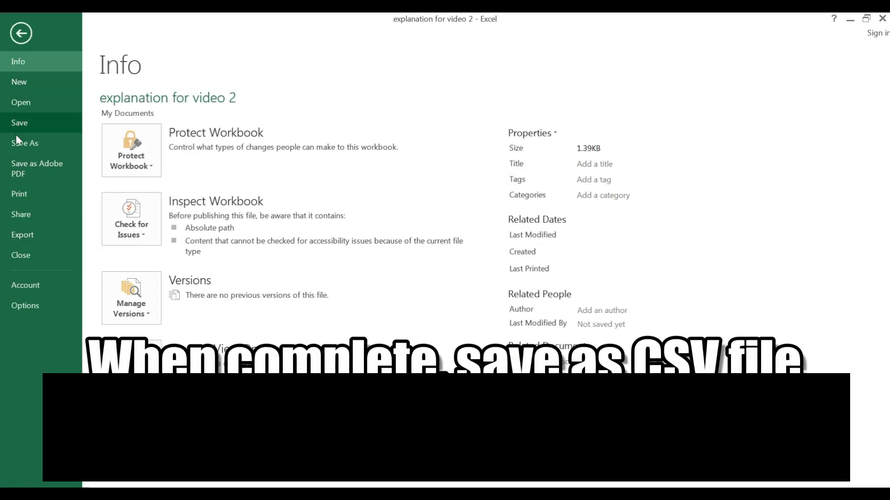
click(28, 144)
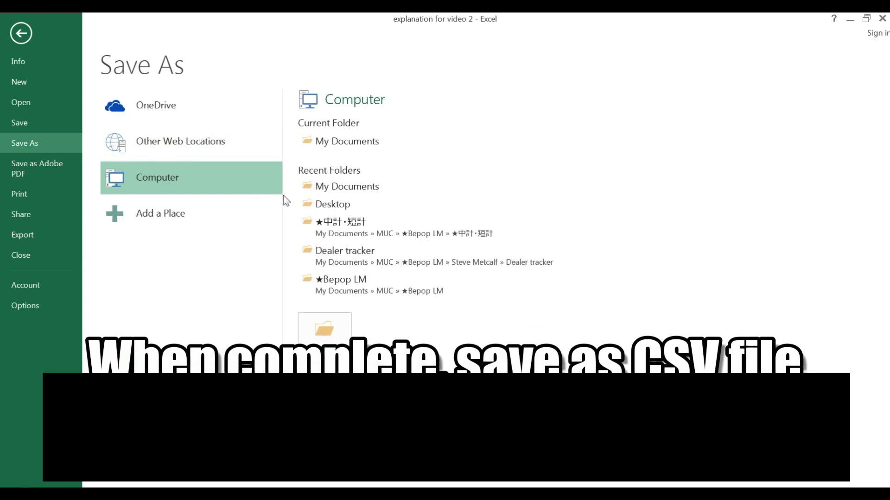
click(329, 142)
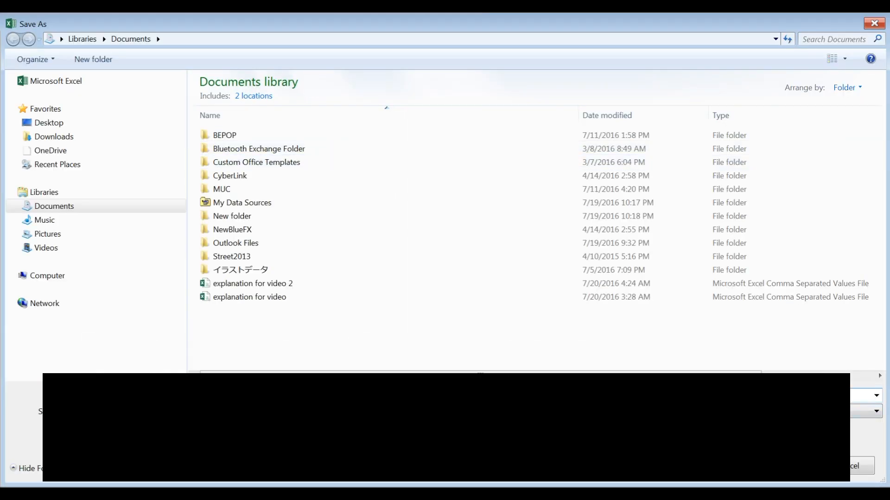
click(309, 284)
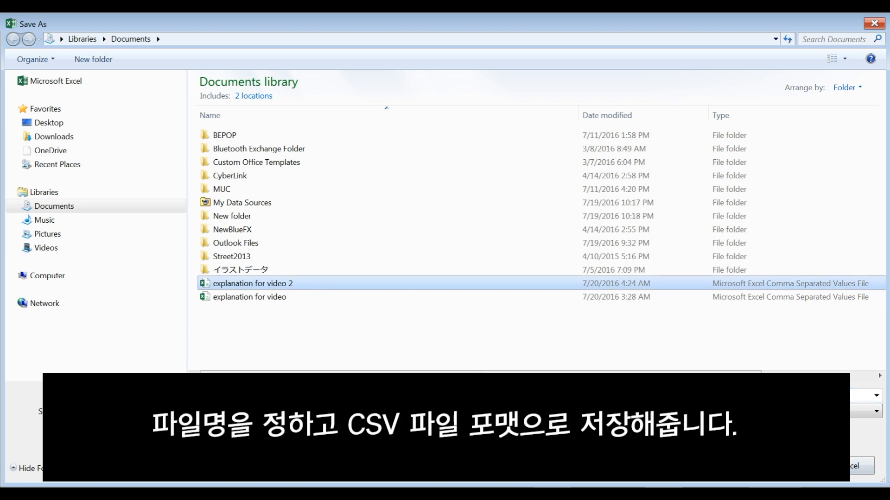
click(787, 466)
click(525, 263)
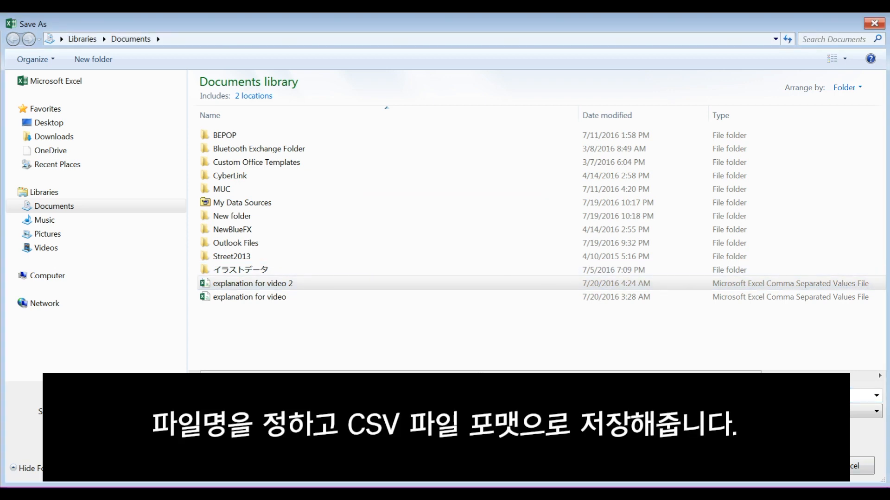
click(510, 412)
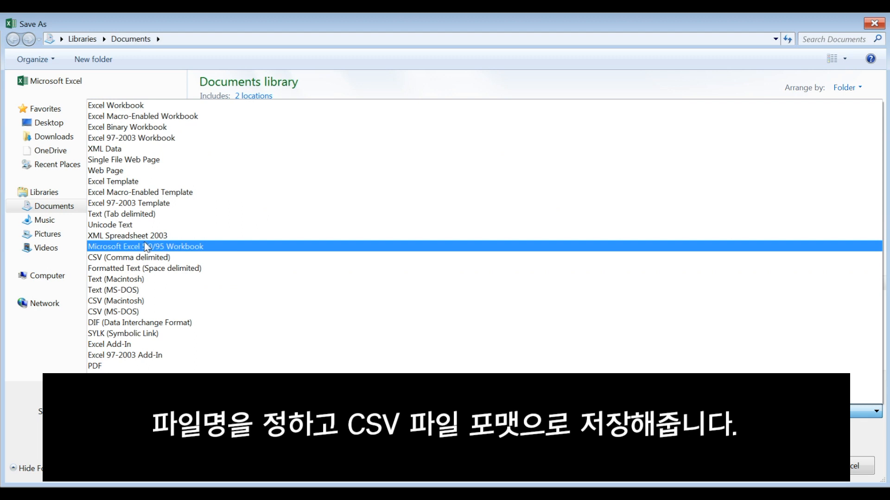
click(151, 257)
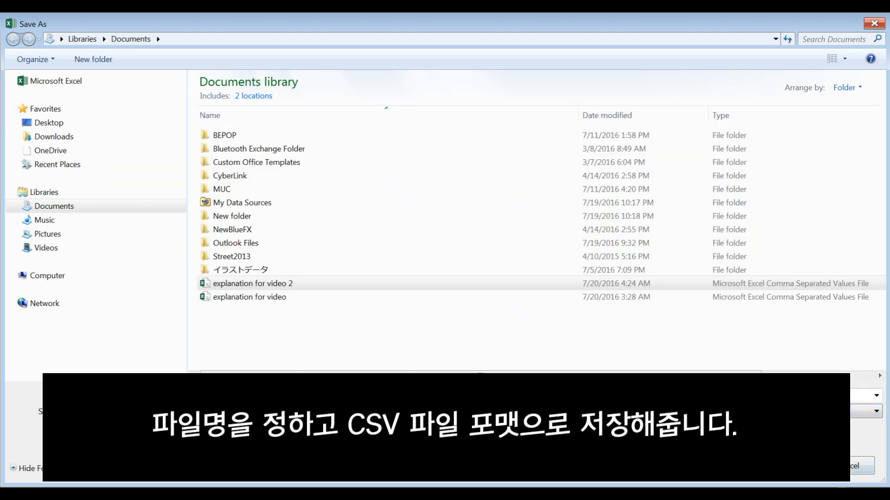
click(772, 471)
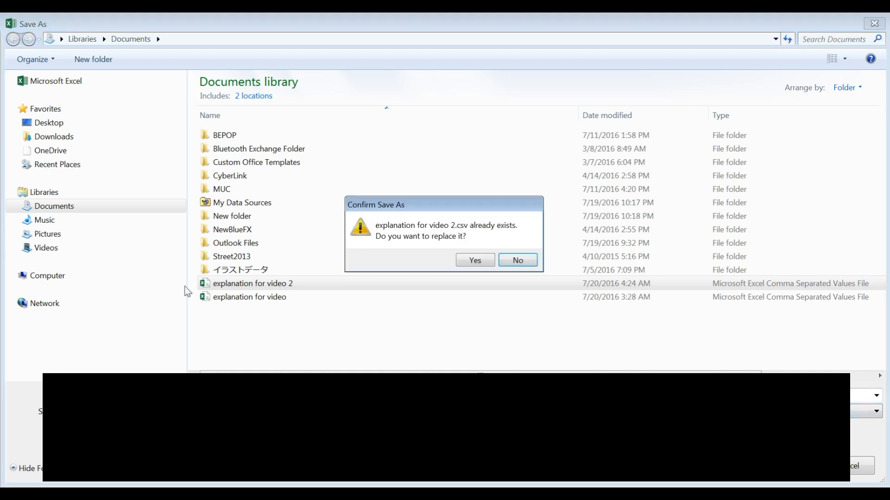
click(487, 261)
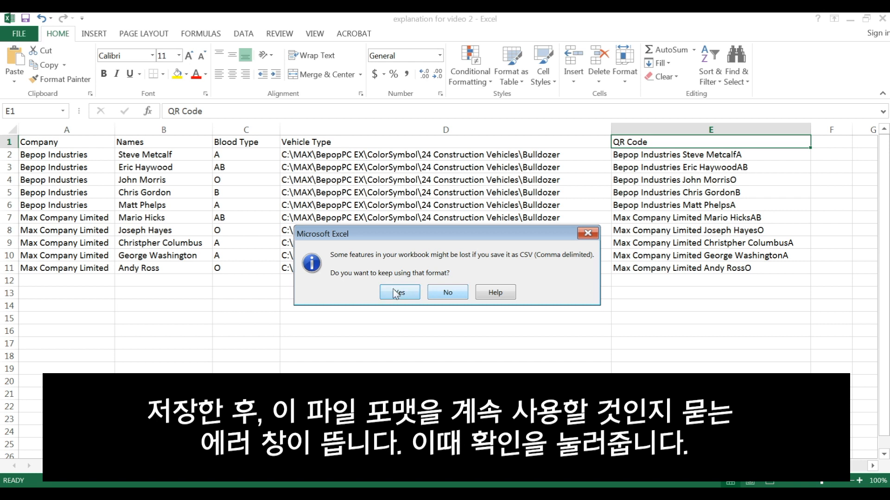
click(397, 293)
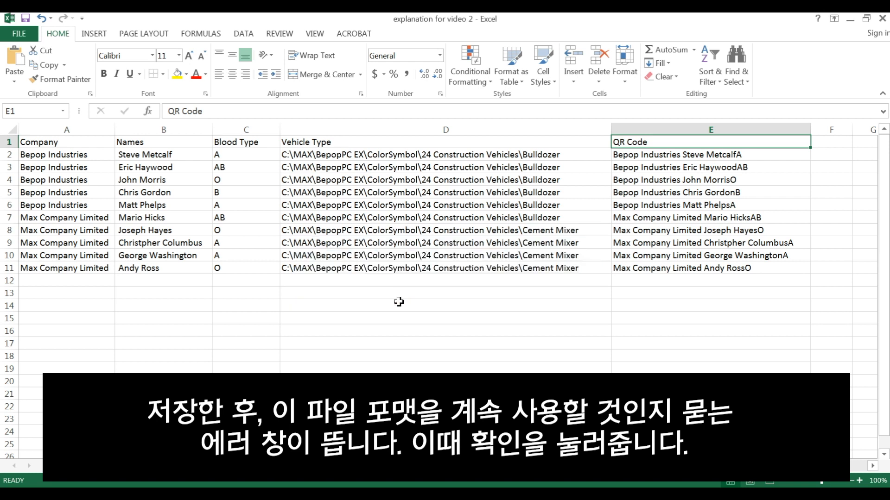
Close the Excel workbook without saving again and switch to the Helmet Label layout in BepopPC EX
click(882, 19)
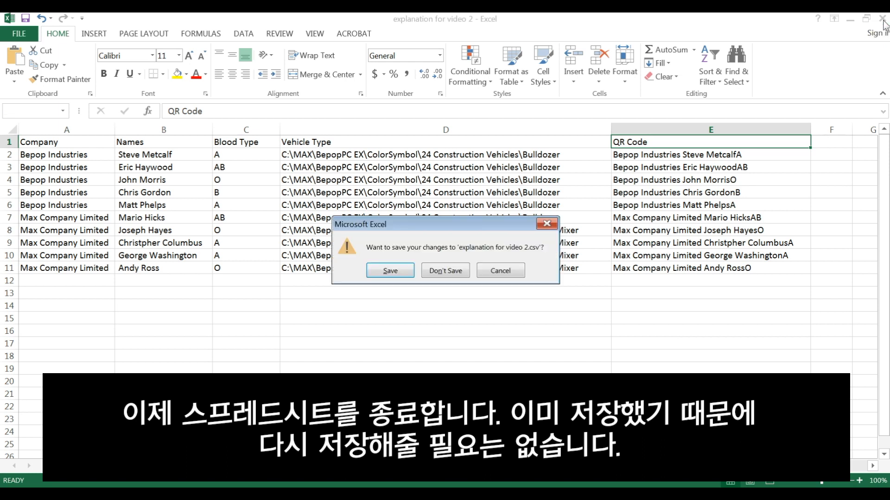
click(455, 271)
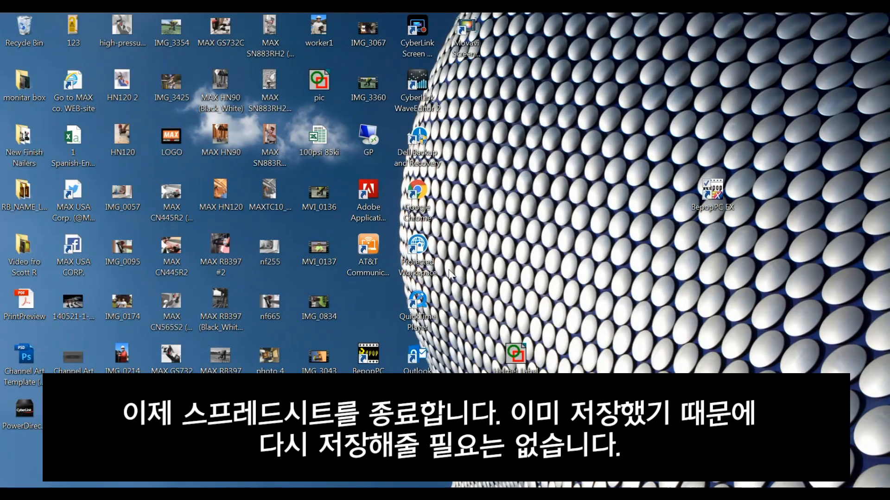
click(288, 494)
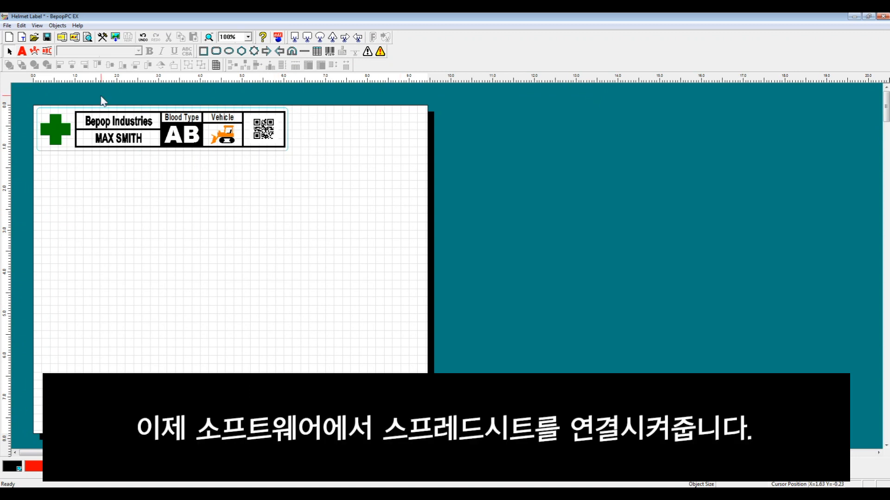
Connect the saved CSV database to the Helmet Label layout, then resize and move the database window so all its columns show
click(7, 26)
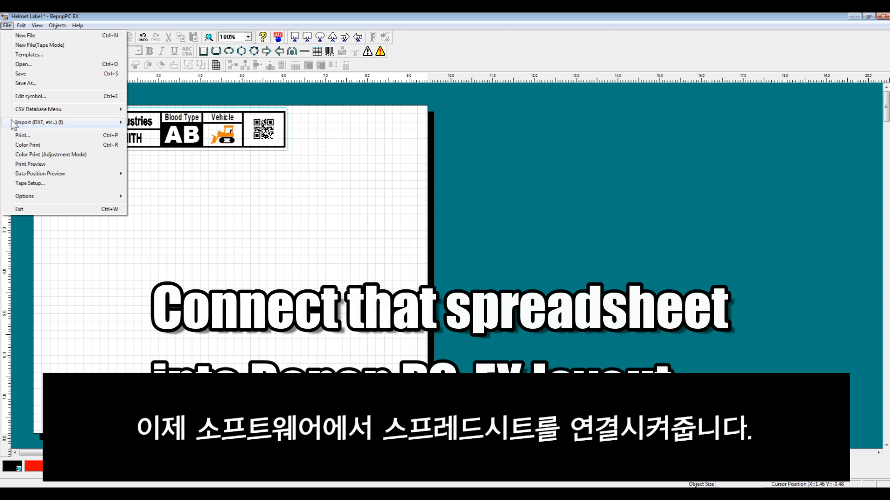
mouse_move(52, 111)
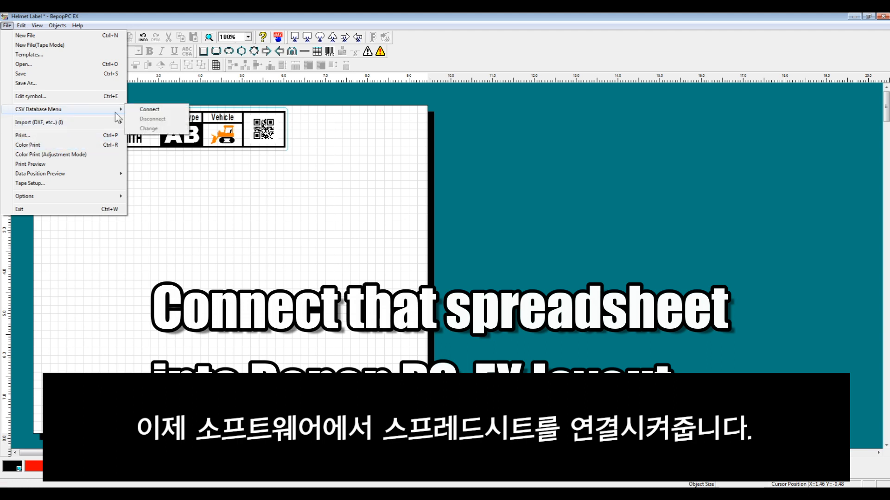
click(174, 111)
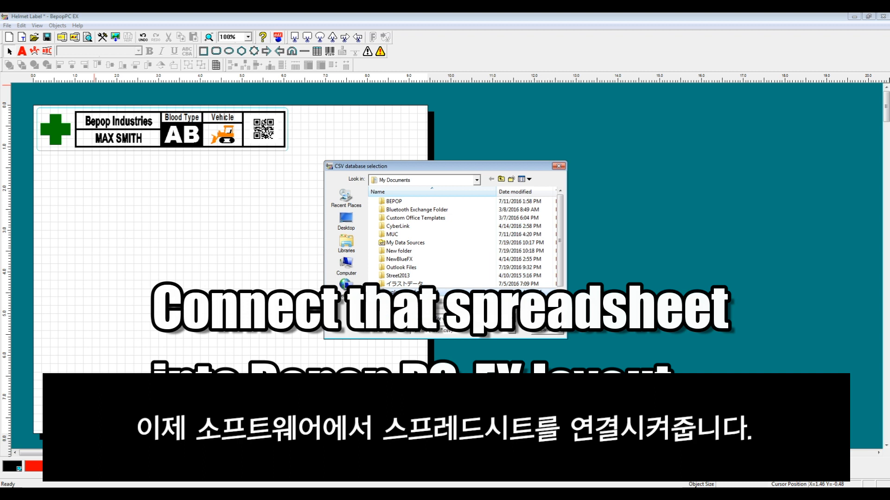
click(546, 319)
drag(712, 265, 454, 190)
drag(625, 230, 811, 238)
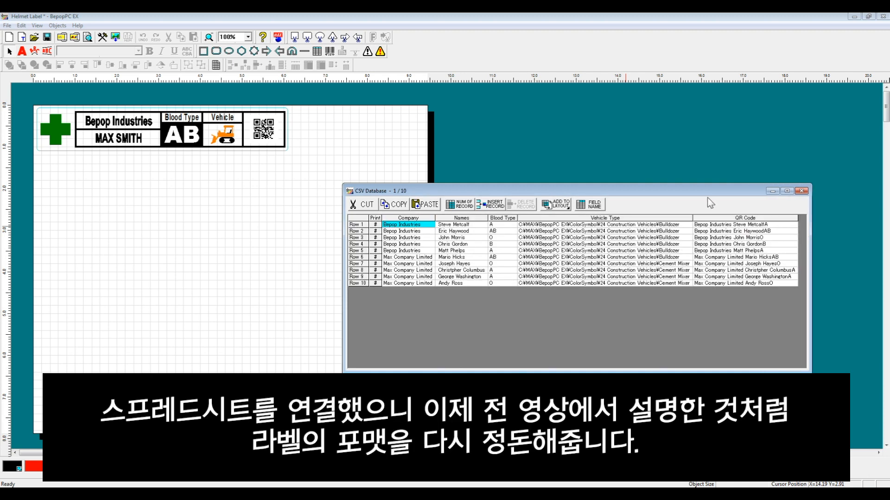
drag(706, 192, 703, 153)
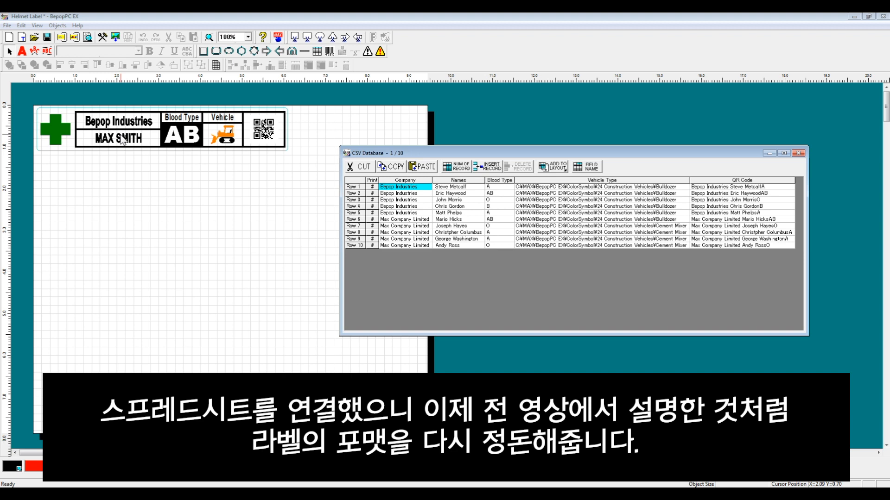
Delete the sample name, company, blood type value, vehicle symbol and QR code from the label, keeping its frame and headings
click(120, 135)
key(Delete)
click(135, 122)
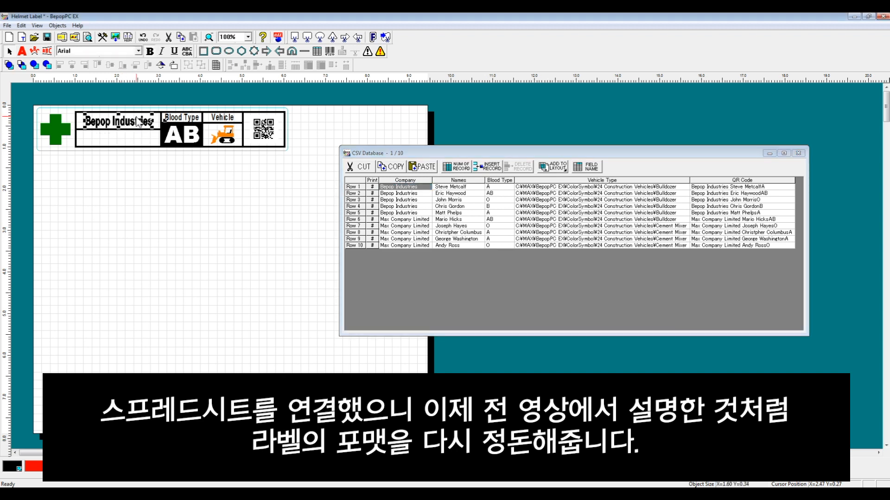
key(Delete)
click(193, 129)
key(Delete)
click(223, 135)
key(Delete)
click(263, 129)
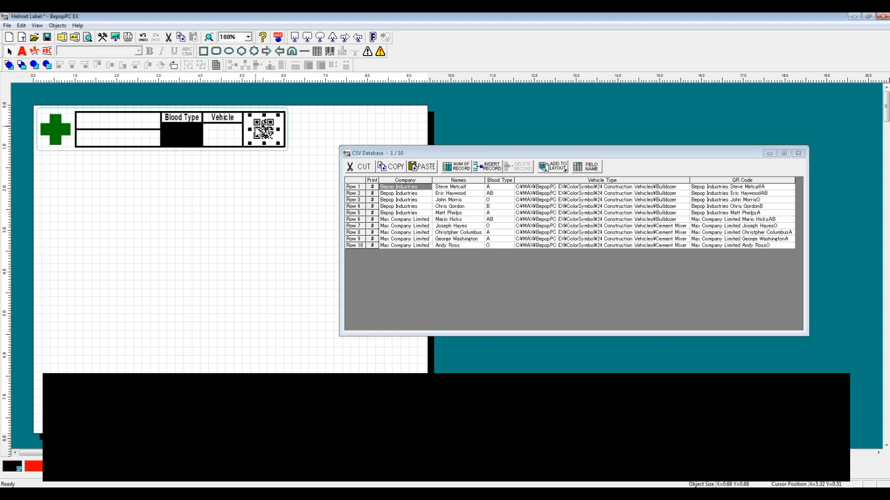
key(Delete)
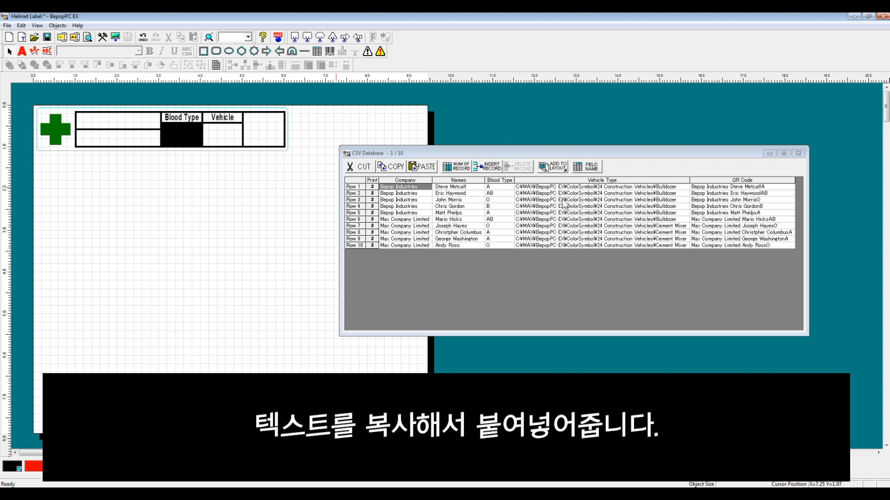
Add the first record's Company, Names and Blood Type fields to the label as linked text, placing the company and name in their cells
drag(502, 187, 402, 182)
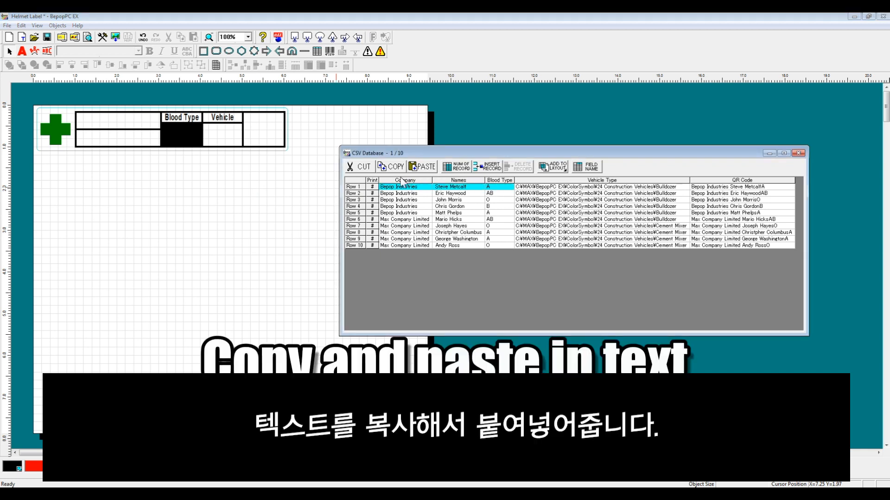
click(548, 168)
click(572, 189)
drag(80, 122, 139, 121)
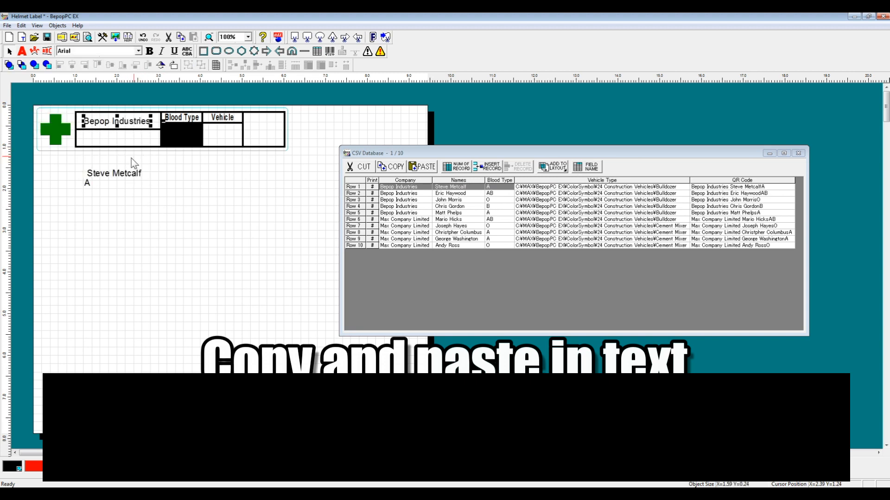
drag(126, 175, 129, 140)
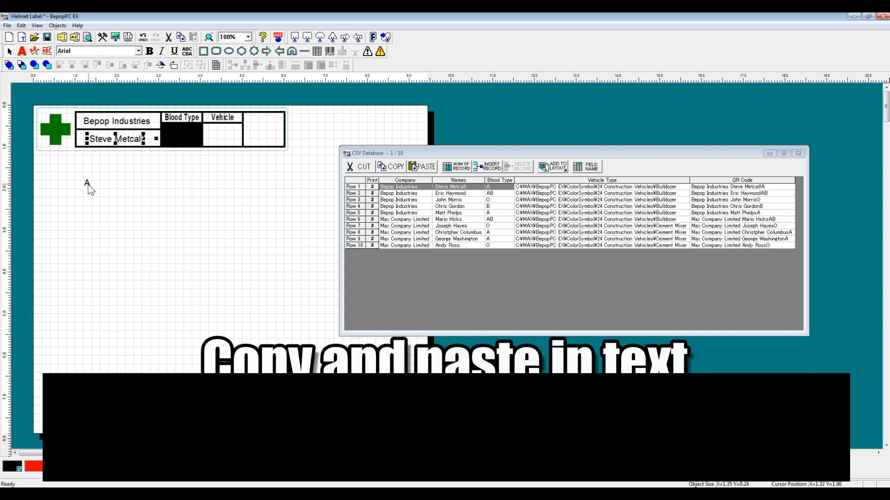
Place the linked blood type letter in the black Blood Type cell, coloured white and enlarged to about 0.32 by 0.54 inch
drag(88, 183, 178, 174)
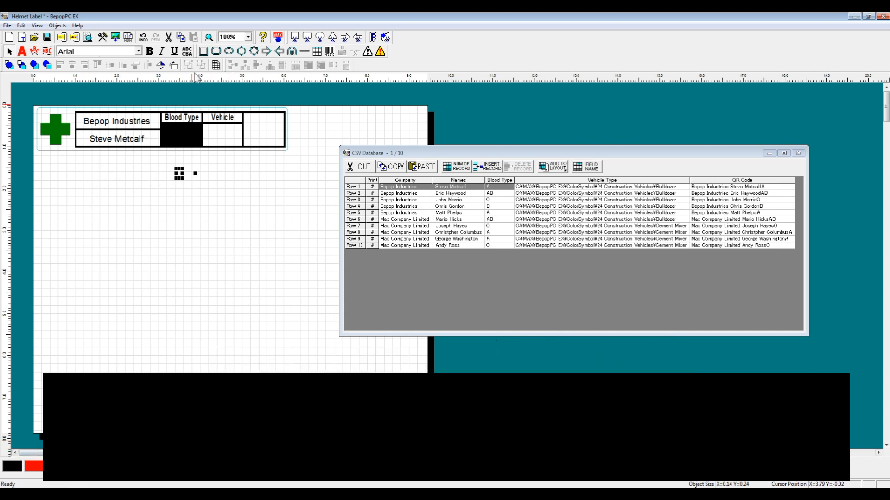
drag(179, 174, 181, 134)
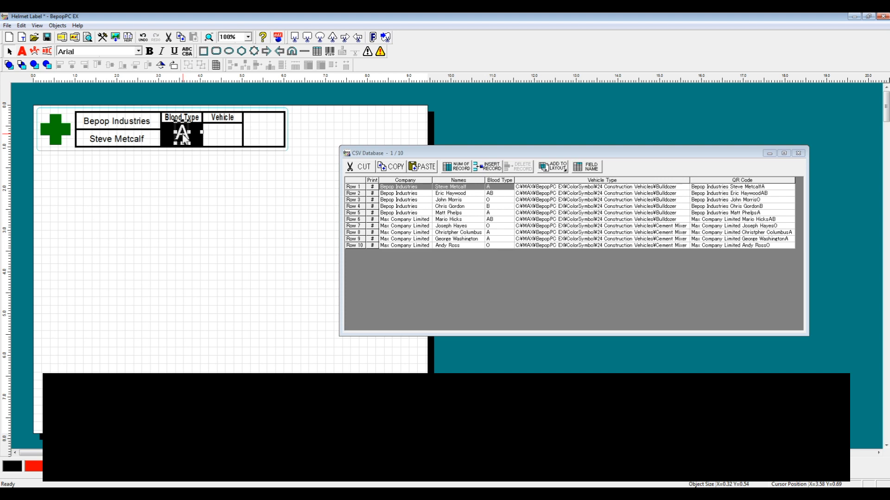
click(207, 174)
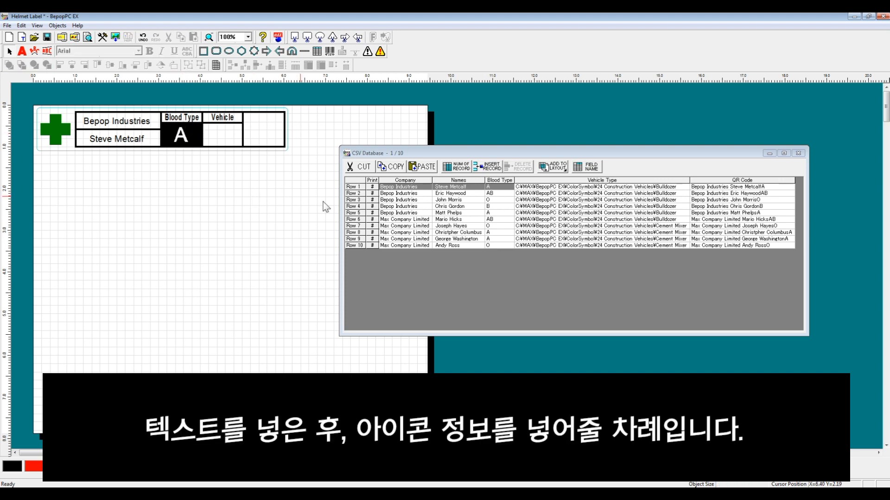
Add the first record's Vehicle Type field as a symbol and fit it into the Vehicle cell at about 0.53 by 0.41 inch
click(637, 181)
click(616, 188)
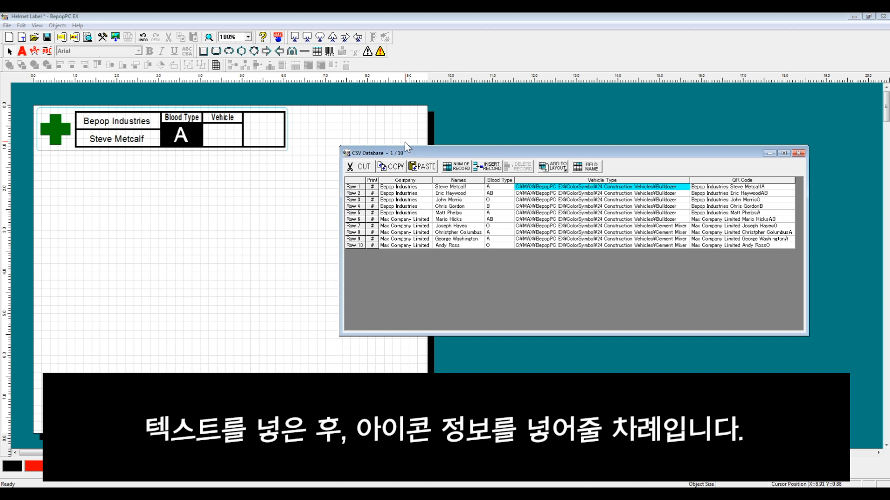
click(552, 166)
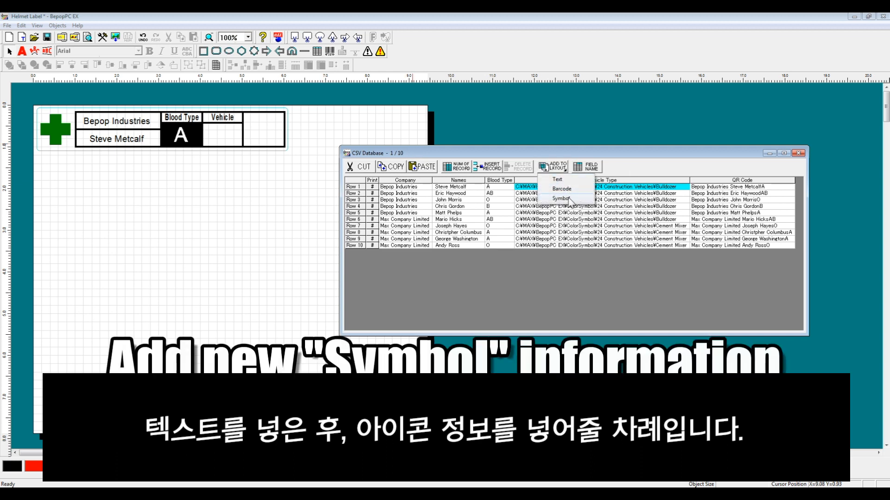
click(566, 199)
drag(158, 155, 174, 199)
drag(211, 149, 226, 138)
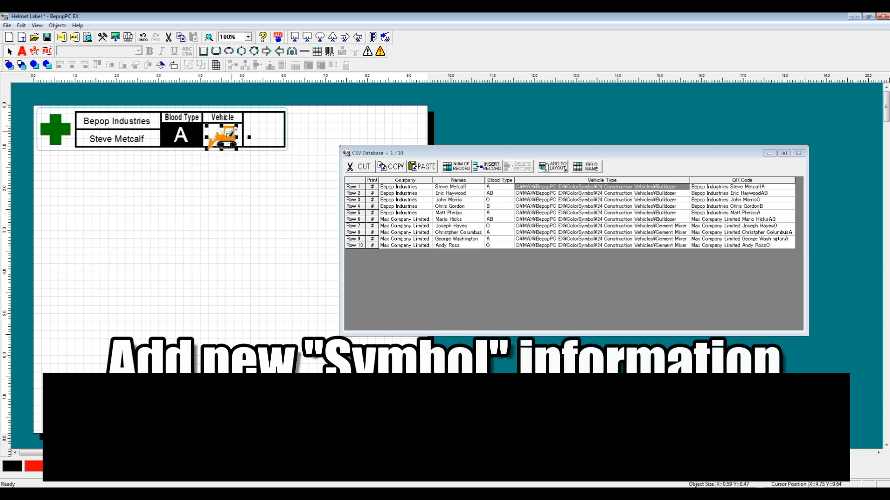
drag(223, 137, 230, 128)
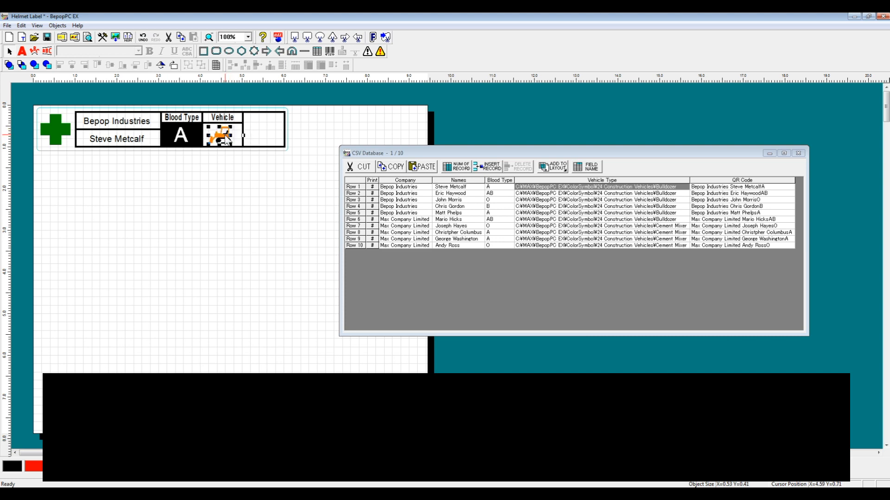
Add the first record's QR Code field as a barcode, shrink it to about 0.49 inch square and place it in the empty end cell
click(719, 186)
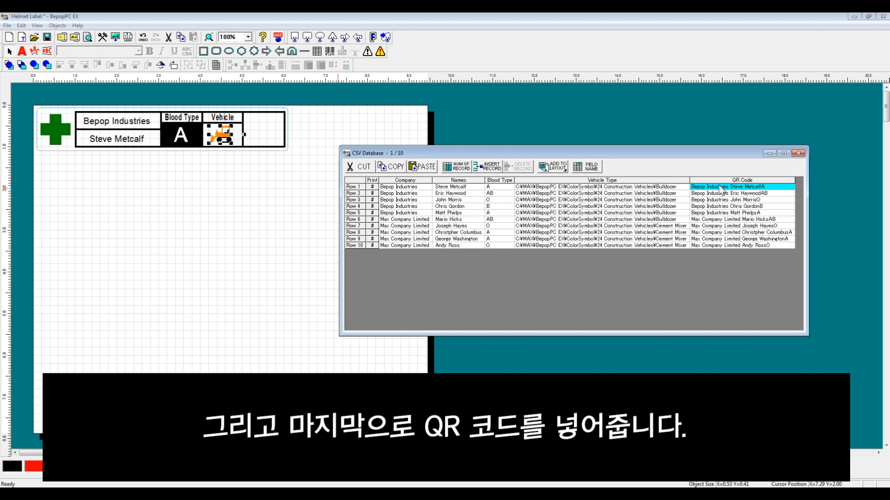
click(552, 168)
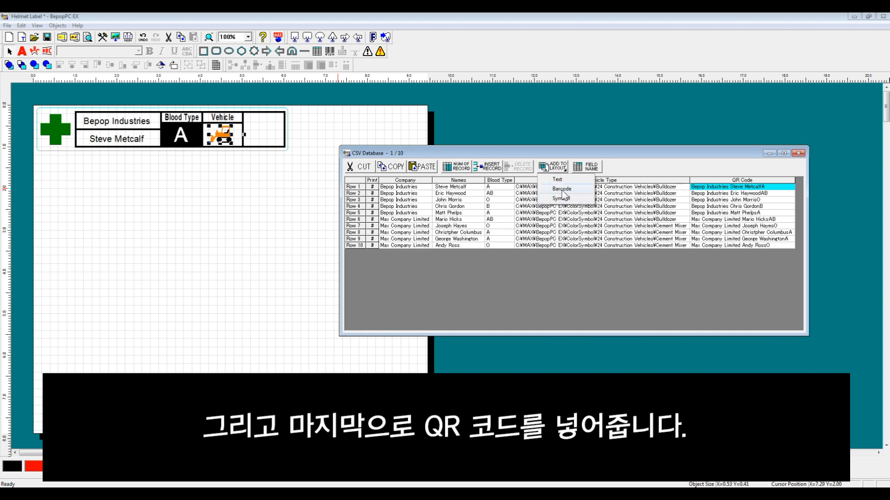
click(559, 192)
click(164, 180)
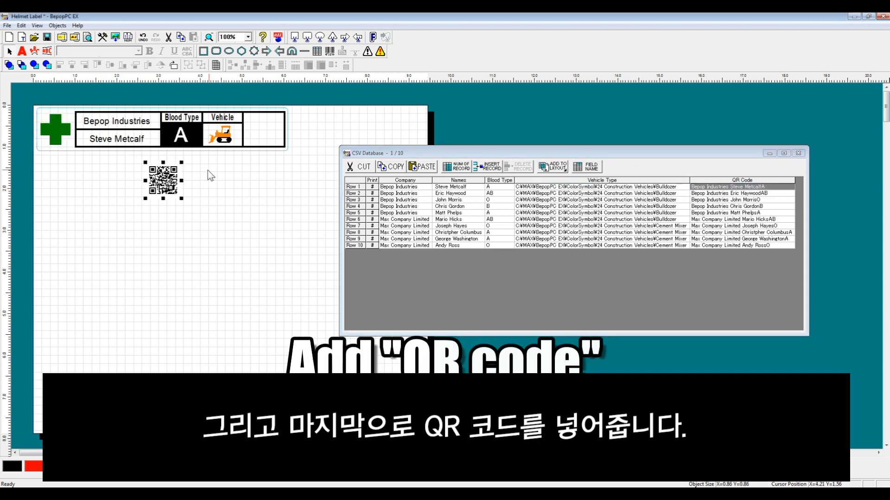
drag(181, 162, 167, 176)
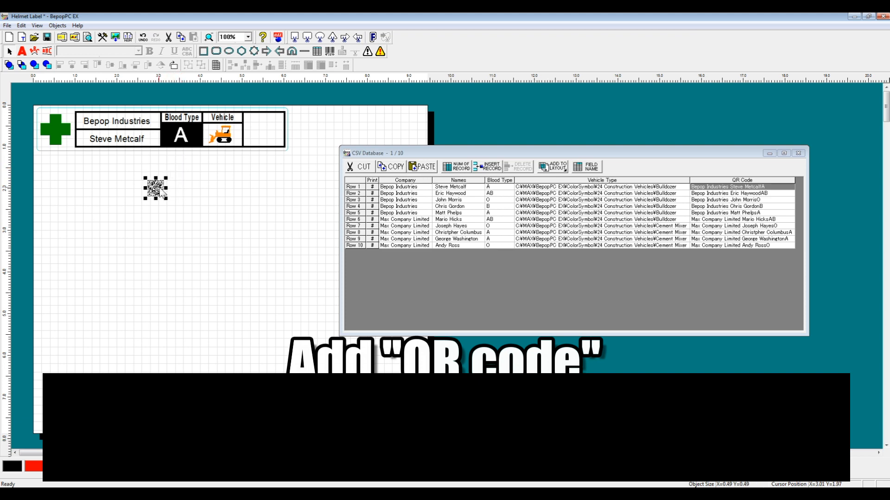
drag(271, 132, 266, 131)
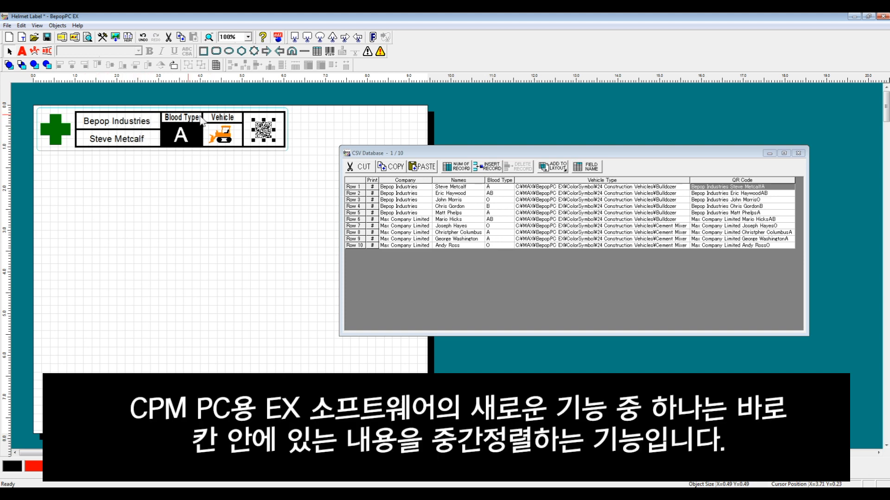
Center the QR code, the vehicle symbol and the Vehicle heading inside their table cells
click(250, 118)
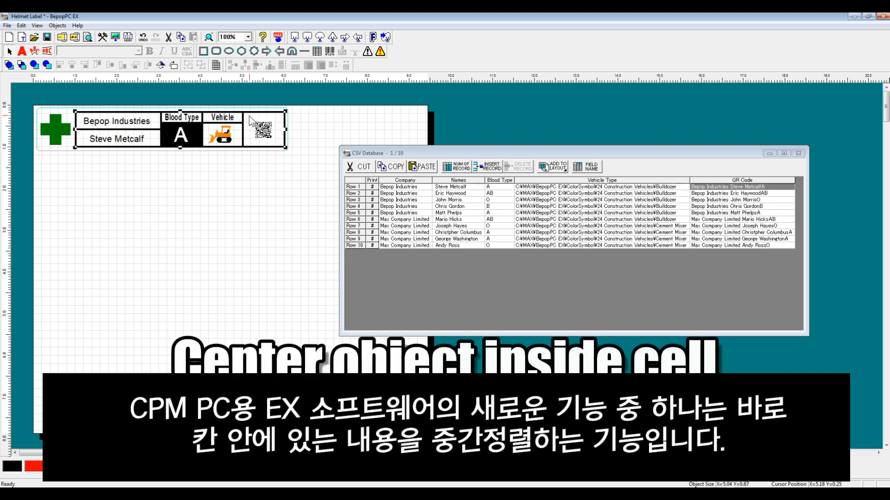
click(249, 115)
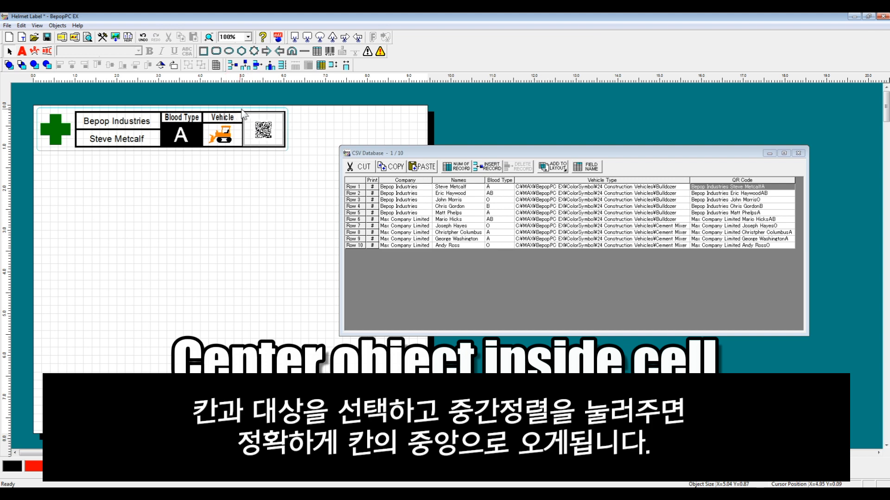
double_click(258, 132)
click(280, 163)
click(231, 135)
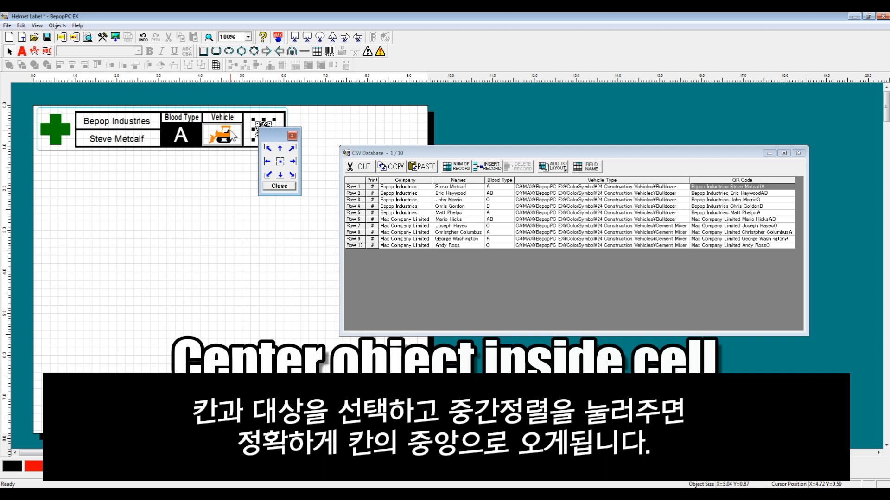
click(280, 162)
click(217, 118)
click(281, 162)
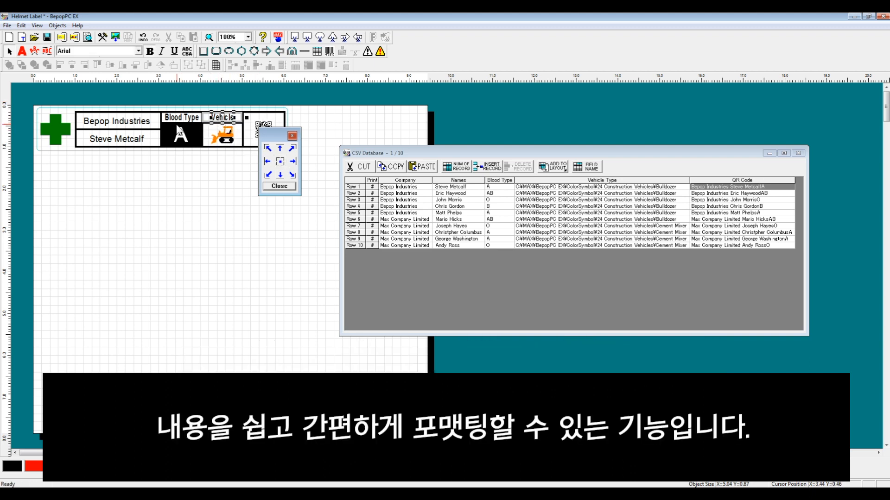
Center the blood type letter, the name and the company text inside their table cells, and finish the cell alignment
click(193, 131)
click(187, 135)
click(280, 162)
click(157, 144)
click(135, 140)
click(281, 161)
click(121, 122)
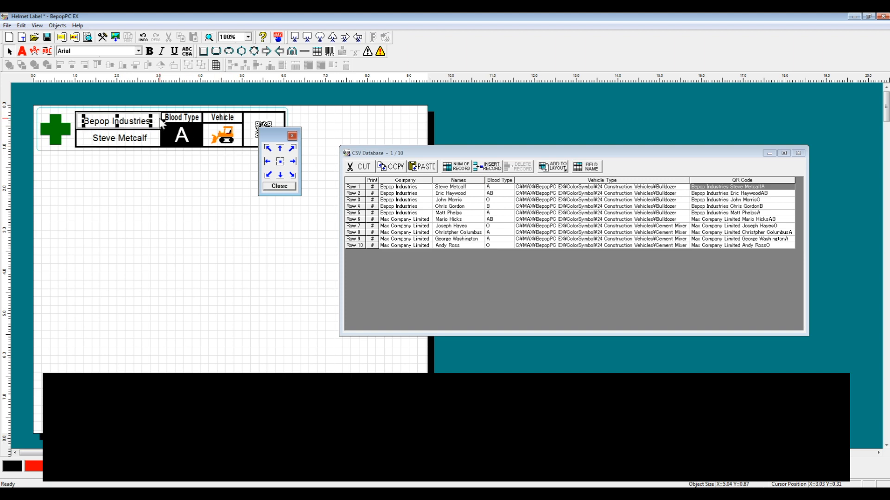
click(280, 162)
click(280, 186)
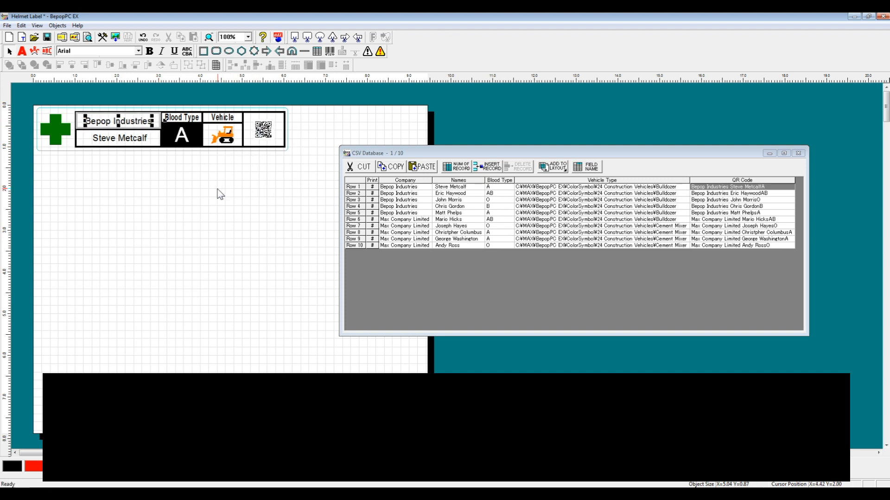
click(199, 185)
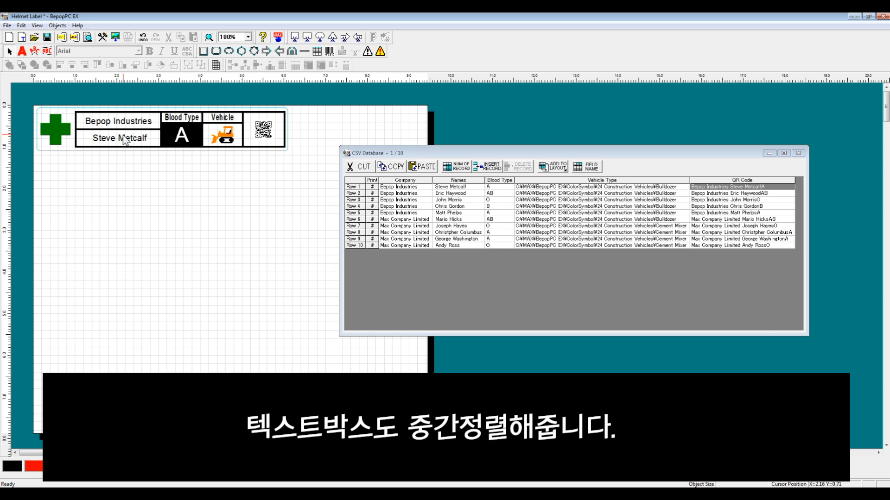
click(125, 141)
key(ctrl+z)
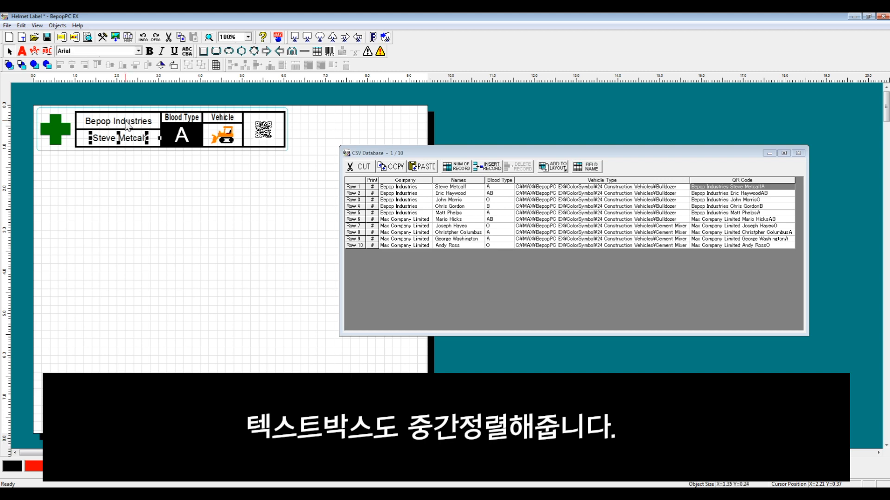
shift+click(127, 125)
shift+click(185, 139)
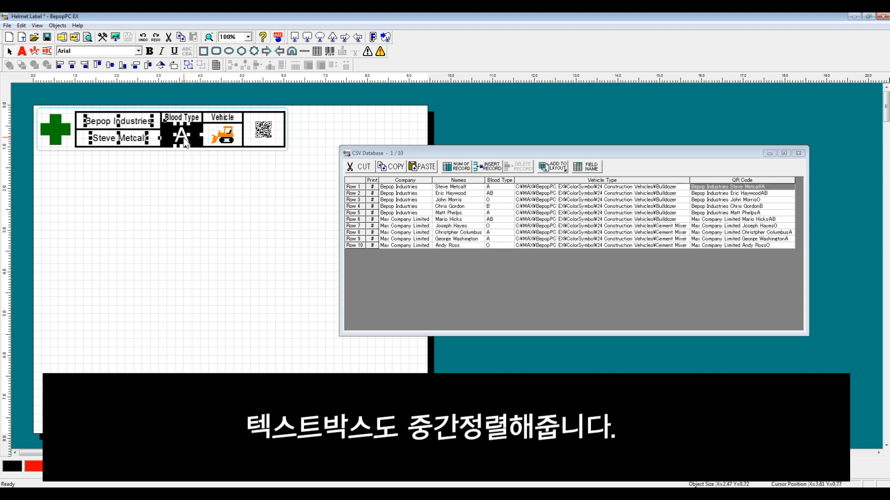
click(173, 164)
Set the linked name text box to a Fixed shape size with Align Center
double_click(120, 139)
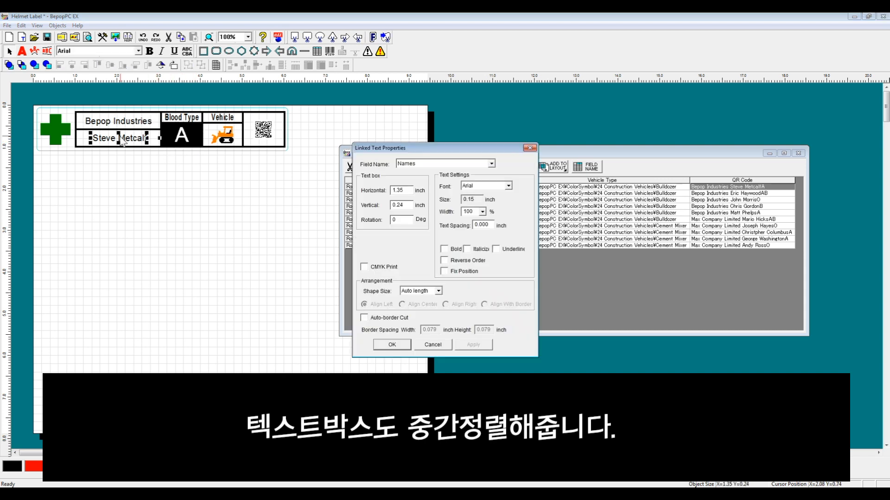
click(410, 299)
click(414, 305)
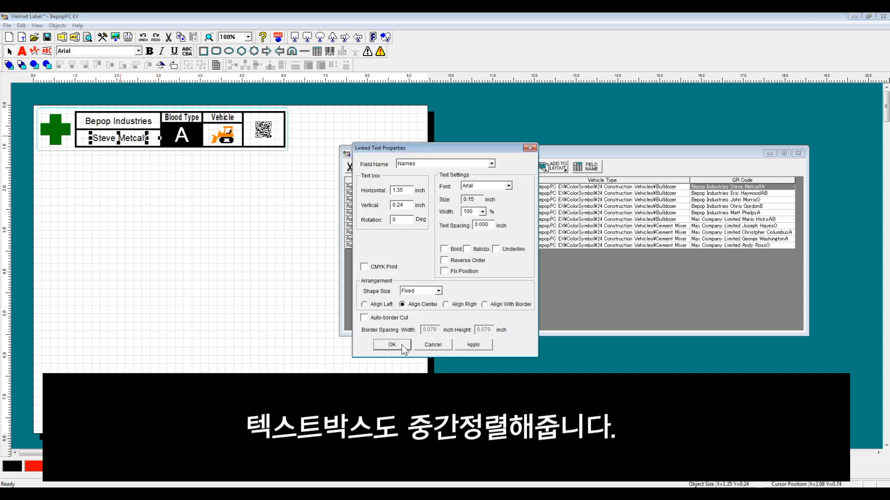
click(392, 344)
Set the linked blood type text box to a Fixed shape size with Align Center
double_click(181, 135)
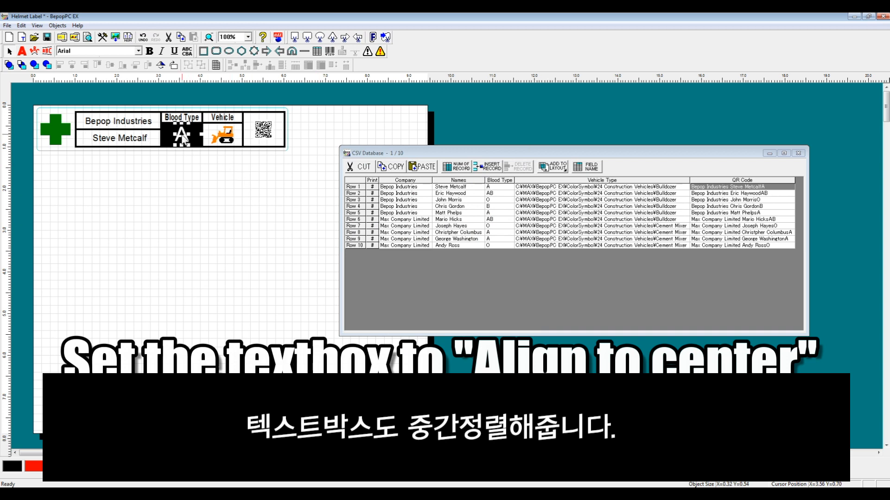
click(422, 293)
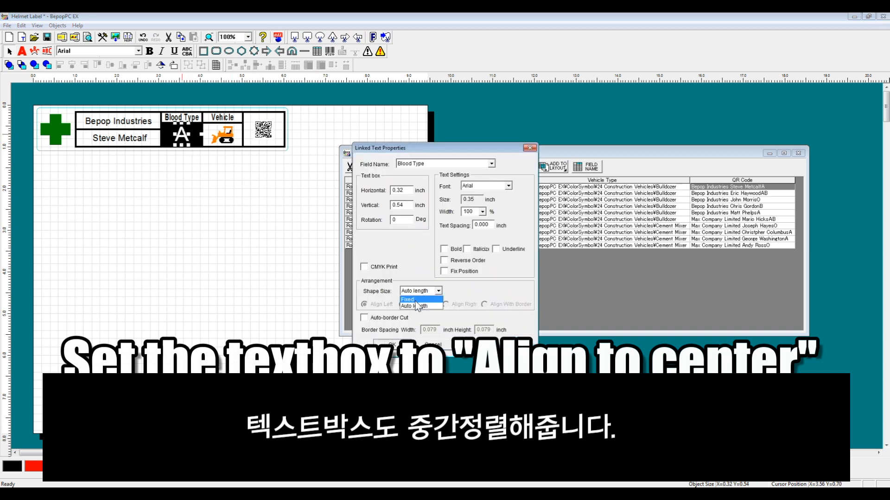
click(407, 300)
click(407, 305)
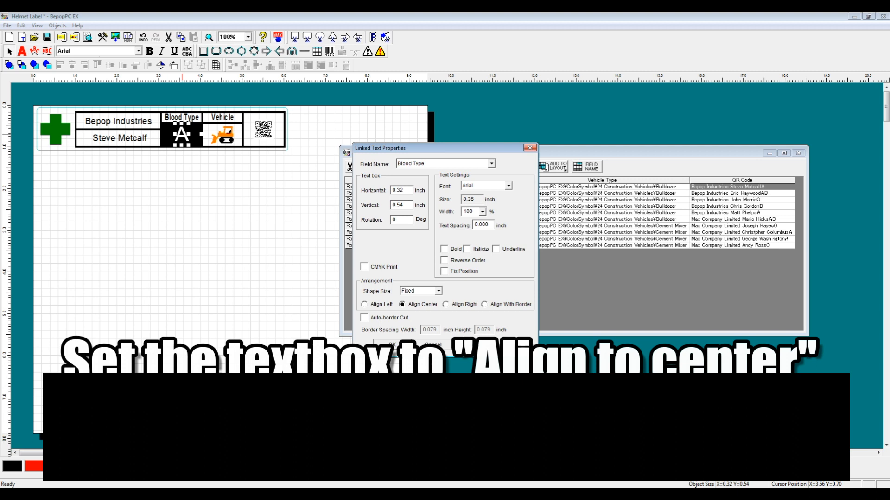
click(392, 344)
Set the linked company text box to a Fixed shape size with Align Center
click(112, 124)
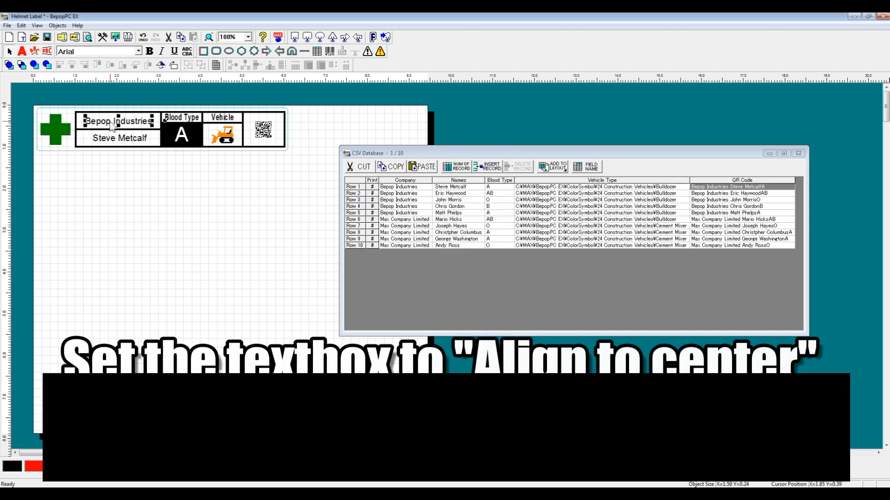
double_click(112, 124)
click(431, 292)
click(417, 299)
click(392, 344)
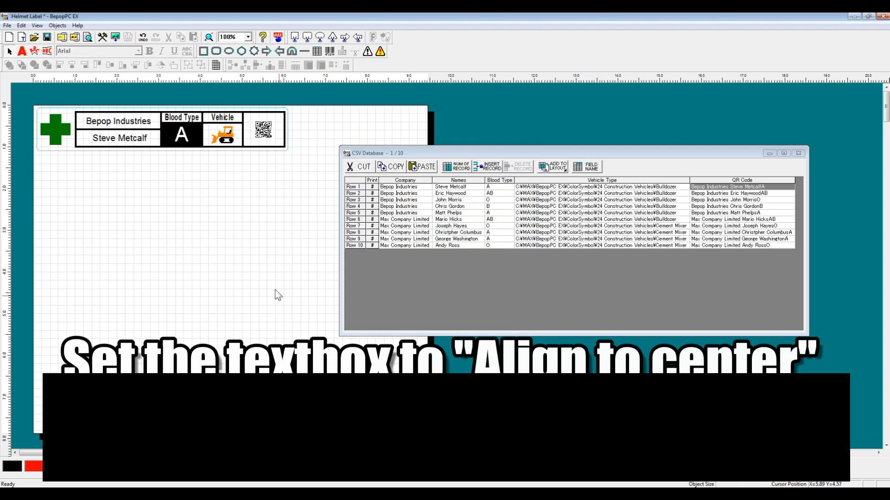
Widen the company, blood type and name text boxes on both sides so they nearly fill the width of their cells
drag(85, 121, 77, 121)
drag(152, 122, 161, 121)
click(181, 136)
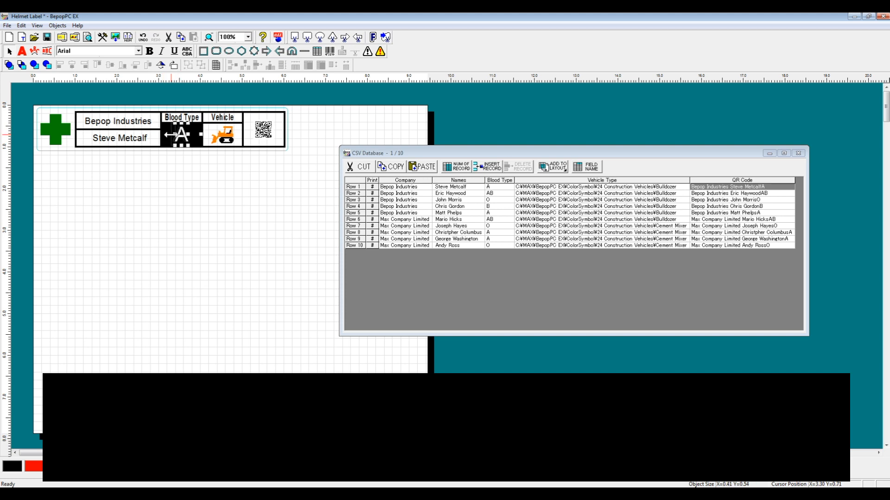
drag(162, 135, 200, 135)
click(125, 139)
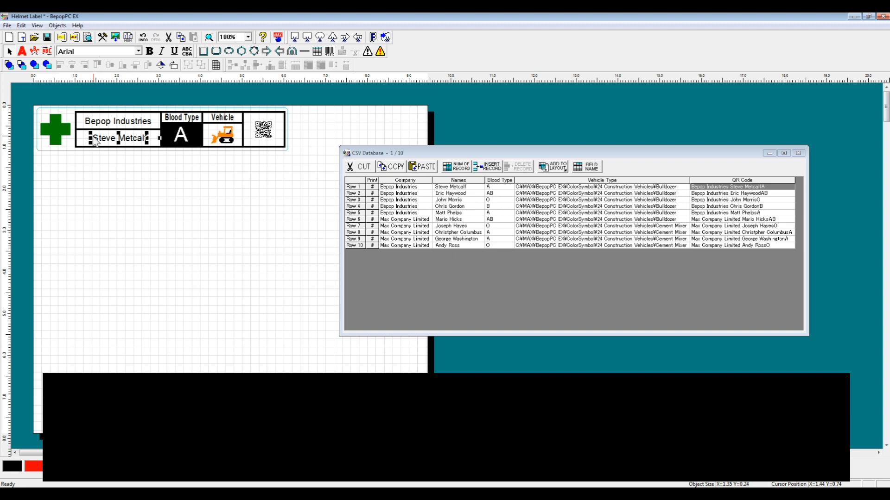
drag(86, 138, 81, 138)
drag(146, 136, 156, 137)
Apply bold to the linked blood type, name and company texts together through their shared text properties
click(182, 142)
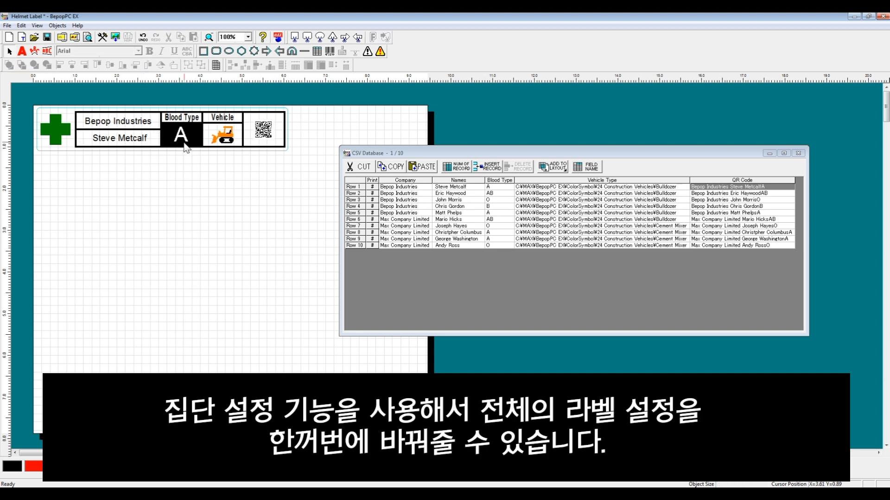
shift+click(124, 137)
shift+click(130, 123)
right_click(129, 122)
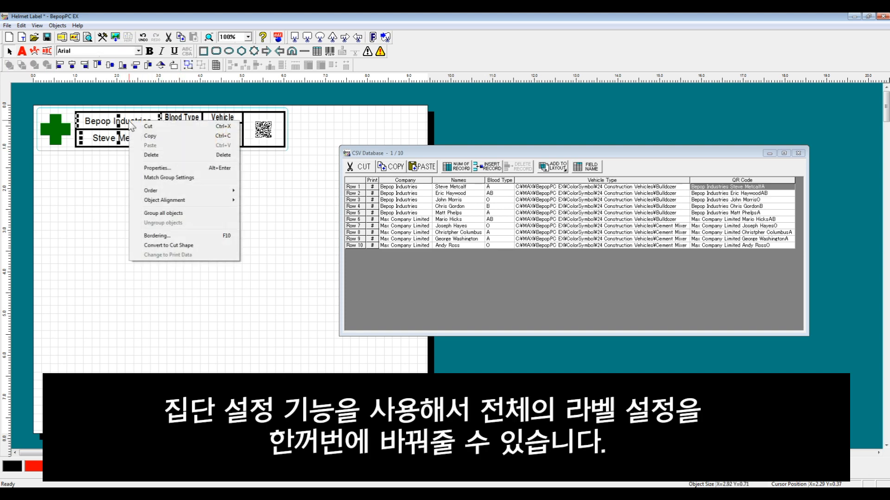
click(155, 169)
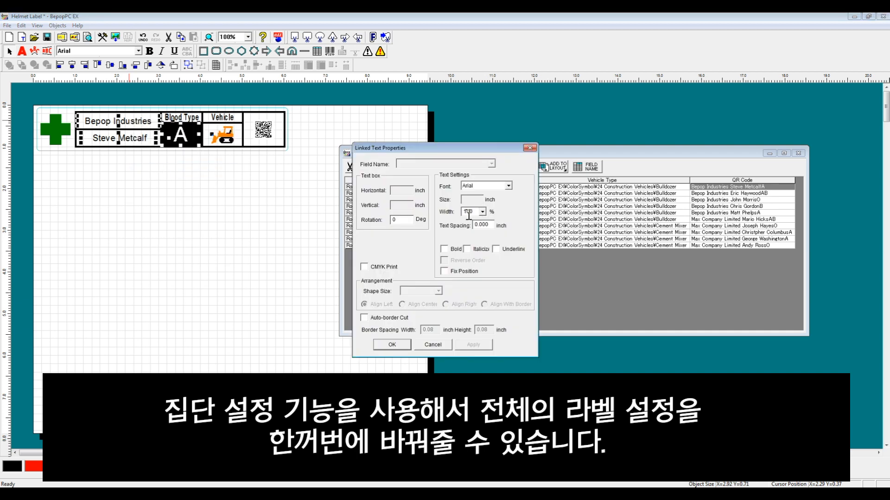
click(445, 249)
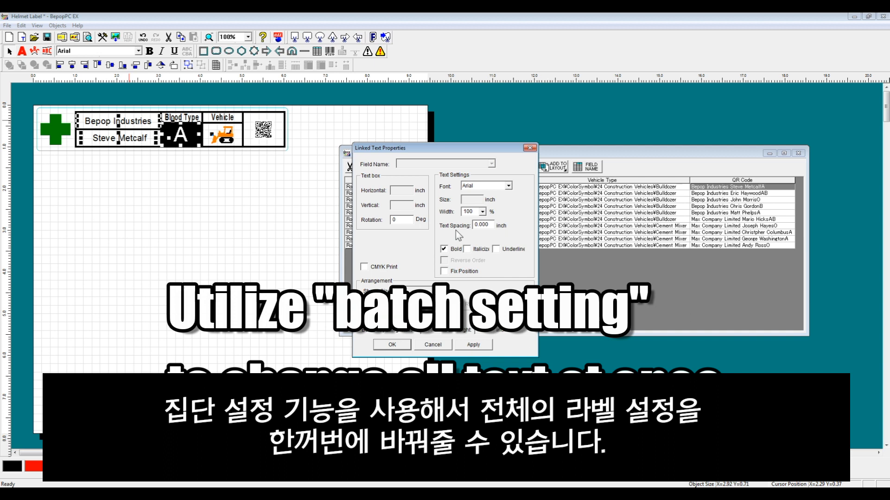
click(393, 345)
click(168, 218)
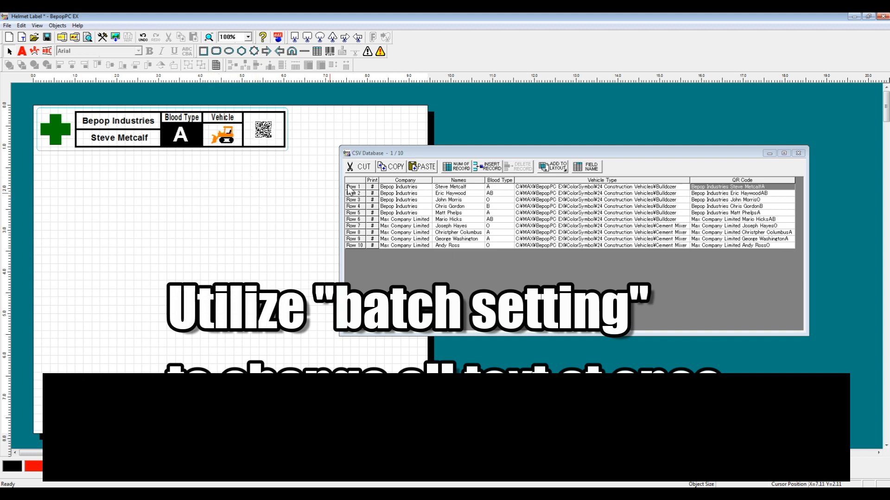
Browse through the CSV database records to check that the helmet label's linked fields follow each row
click(382, 197)
scroll(392, 196, down, 6)
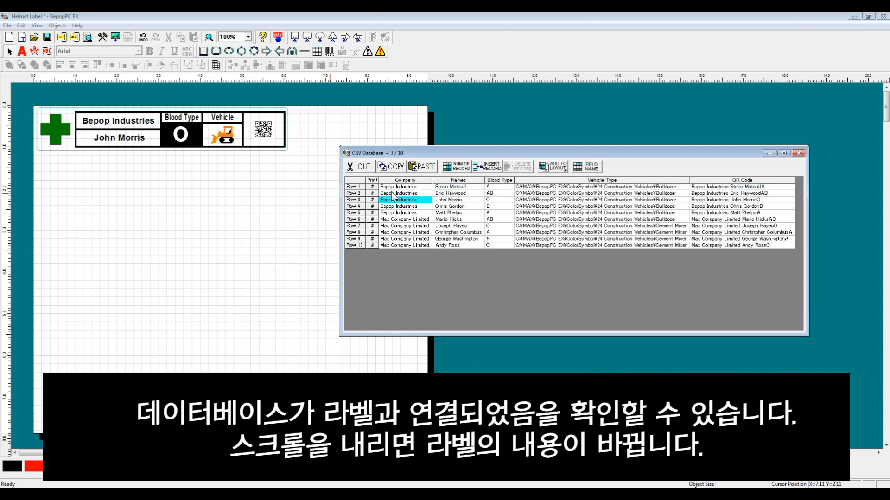
scroll(392, 196, down, 3)
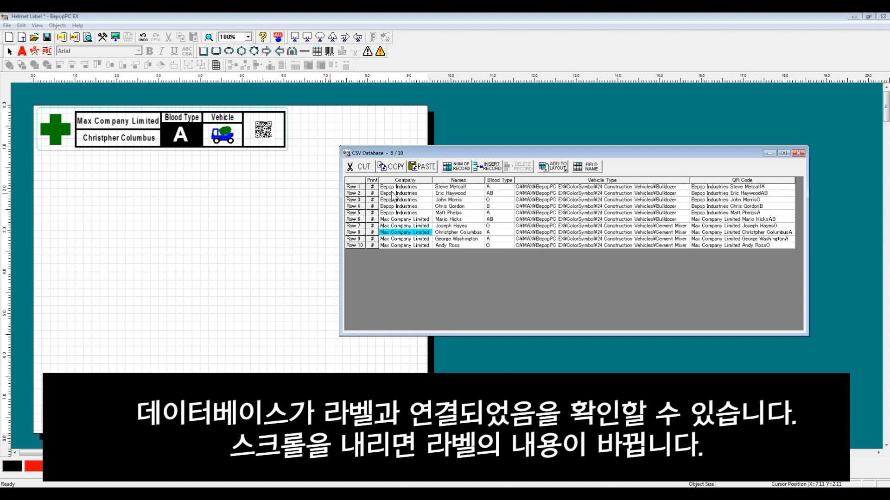
scroll(391, 197, up, 7)
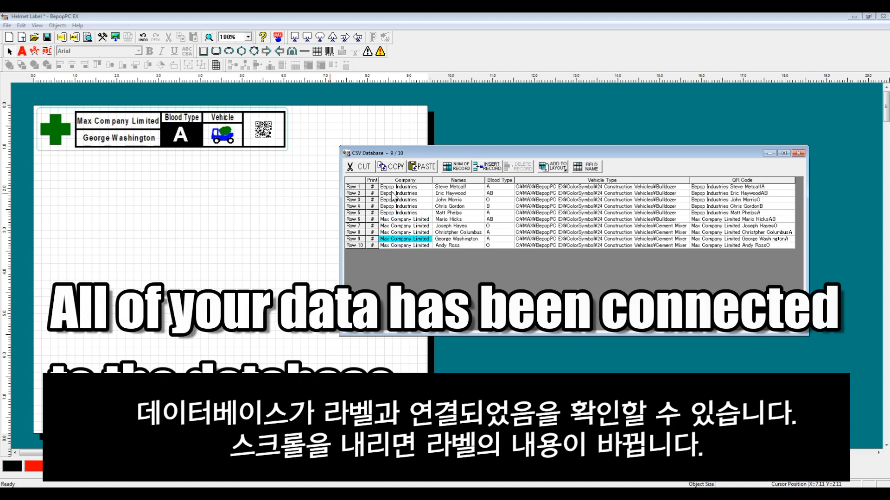
scroll(392, 196, up, 2)
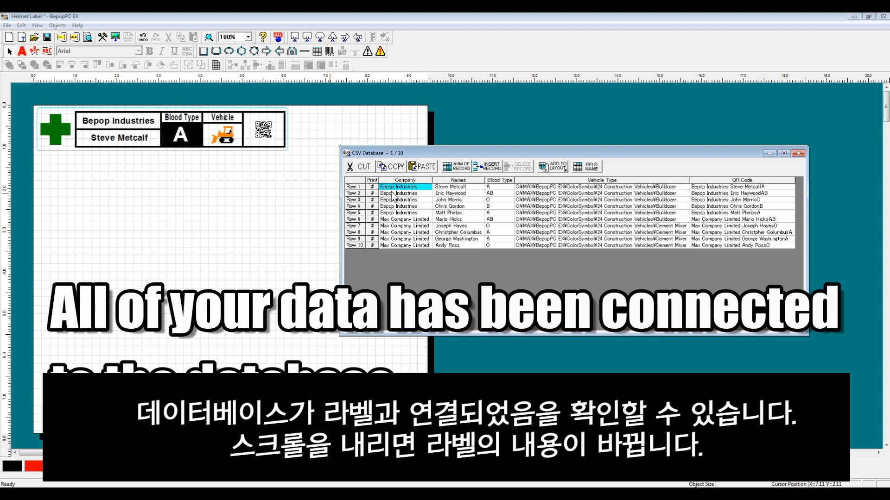
scroll(391, 196, down, 8)
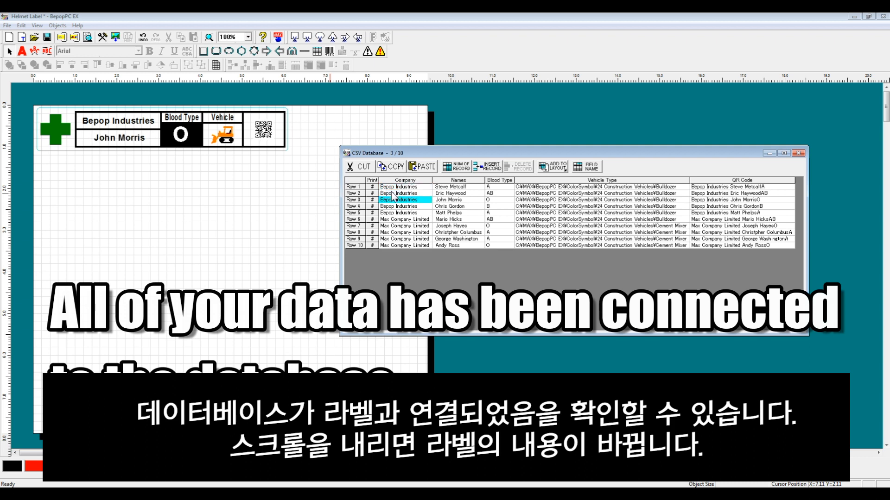
scroll(392, 196, down, 1)
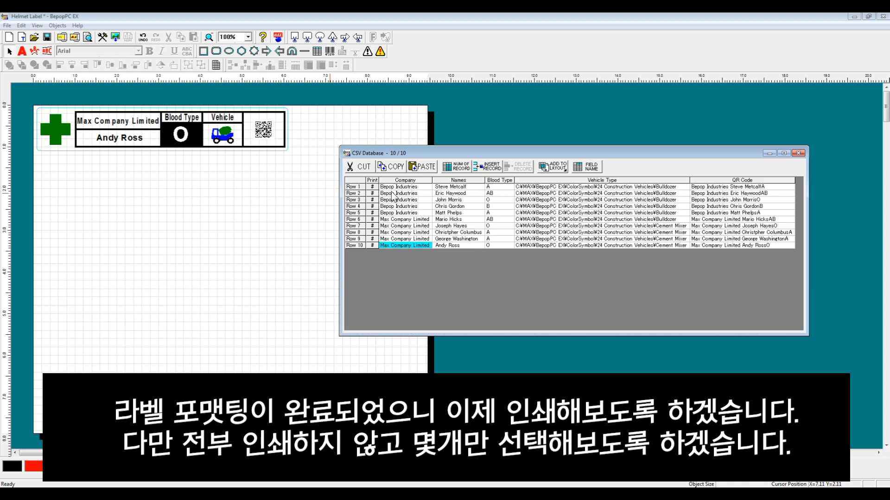
Move the CSV database window up and clear the print marks for rows 1, 4, 7 and 9
drag(411, 151, 419, 105)
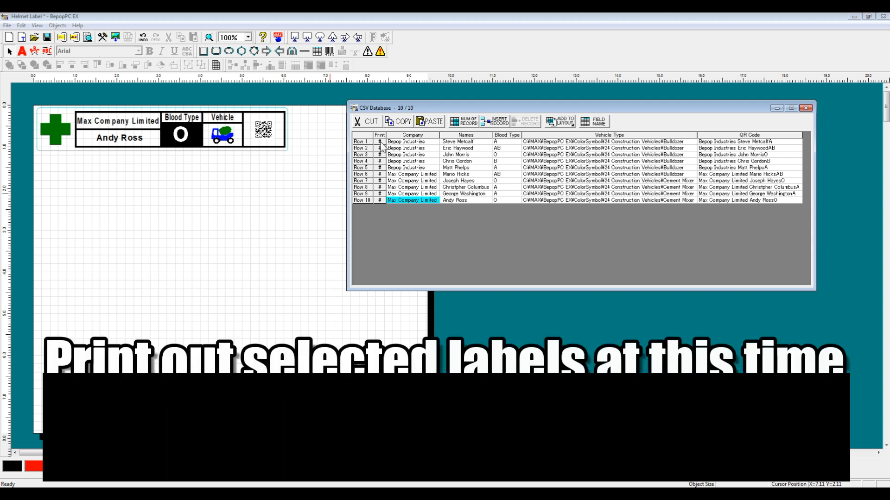
click(380, 142)
click(380, 161)
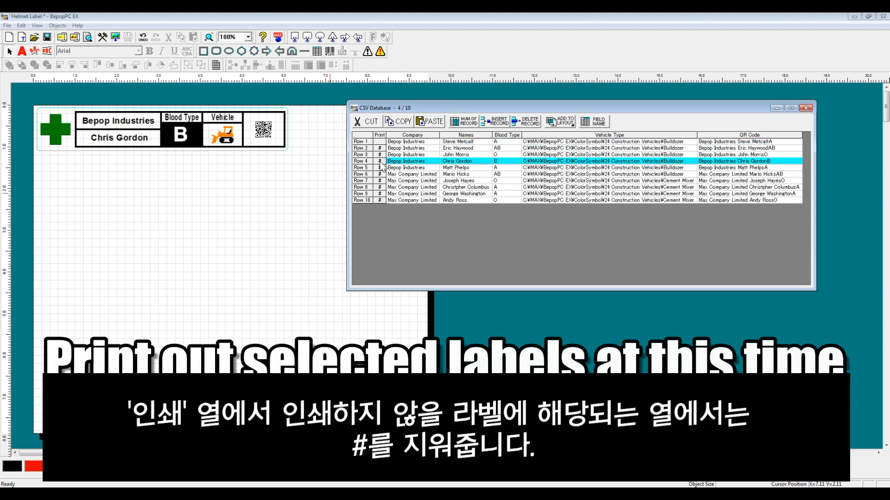
click(380, 180)
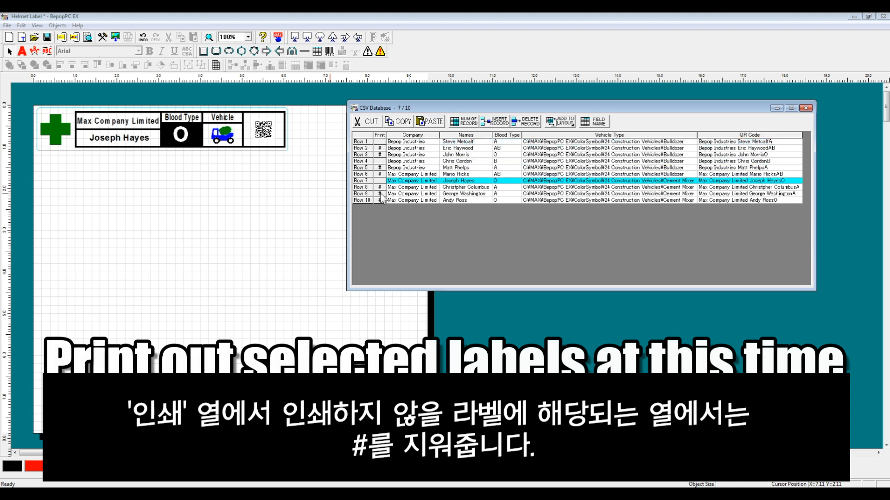
click(380, 194)
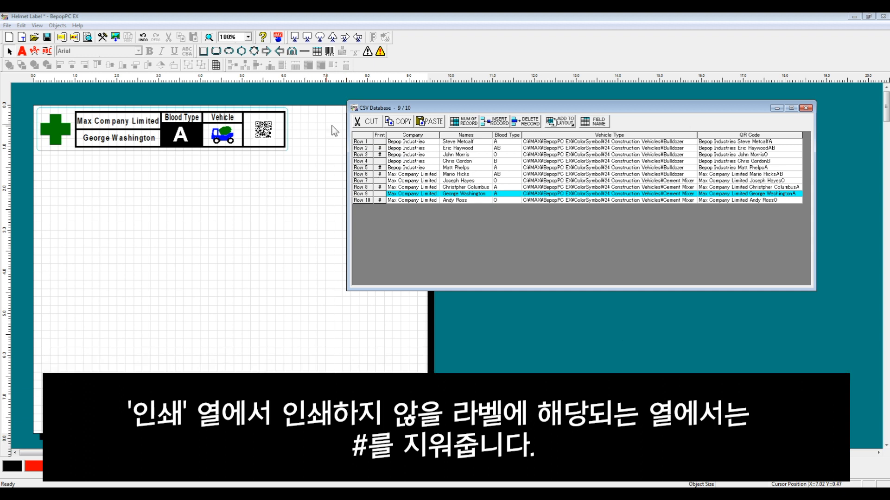
Change the company in row 4 of the CSV database to Max Company Limited
click(400, 161)
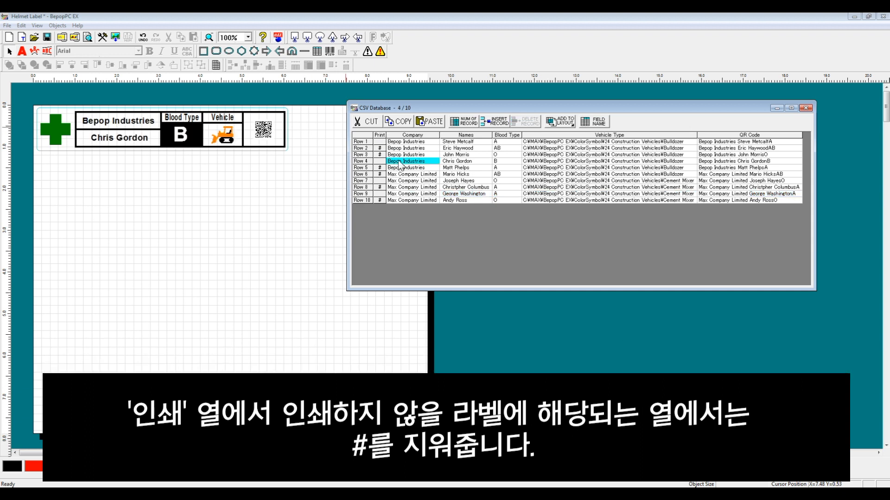
double_click(429, 163)
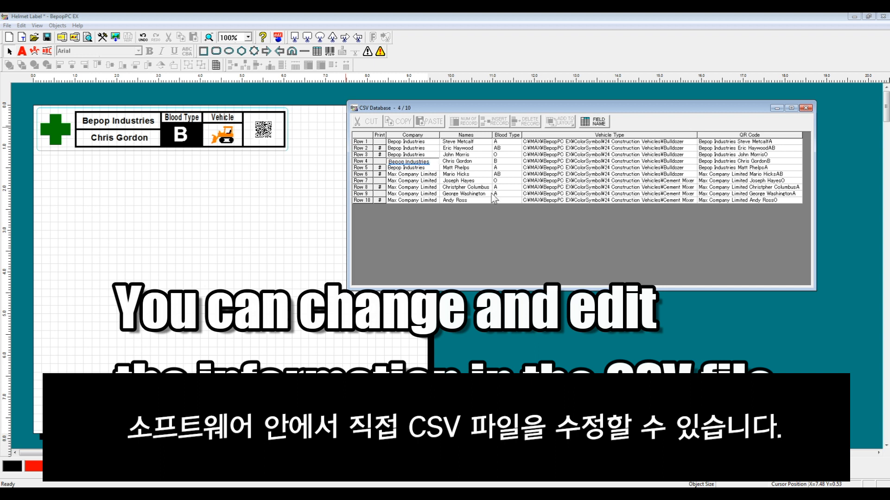
key(BackSpace)
key(BackSpace)
key(BackSpace)
key(BackSpace)
key(BackSpace)
key(BackSpace)
key(BackSpace)
key(BackSpace)
key(BackSpace)
key(BackSpace)
key(BackSpace)
key(BackSpace)
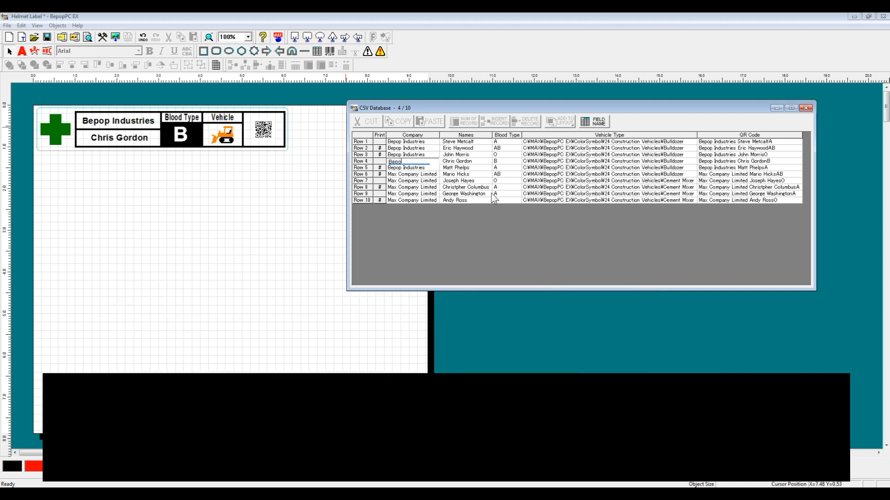
text(Max Company Limited)
key(Return)
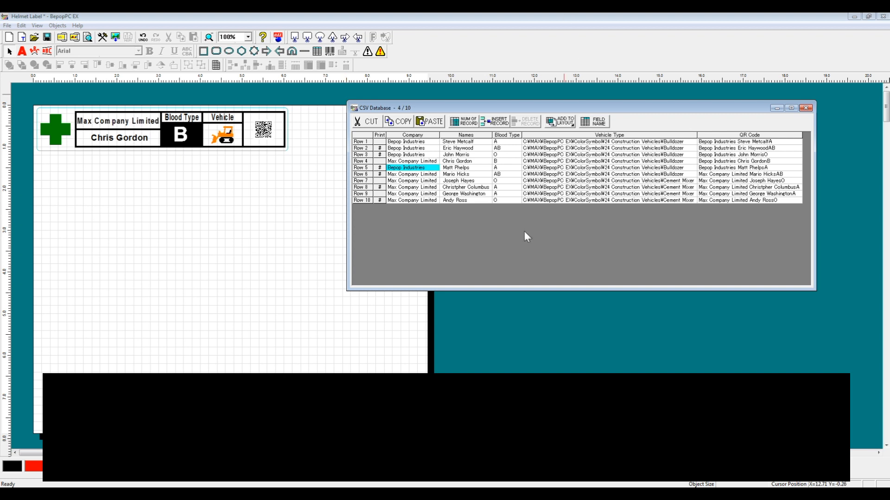
Show record 7 on the label, minimize the CSV database window and group all the helmet label's objects
click(496, 181)
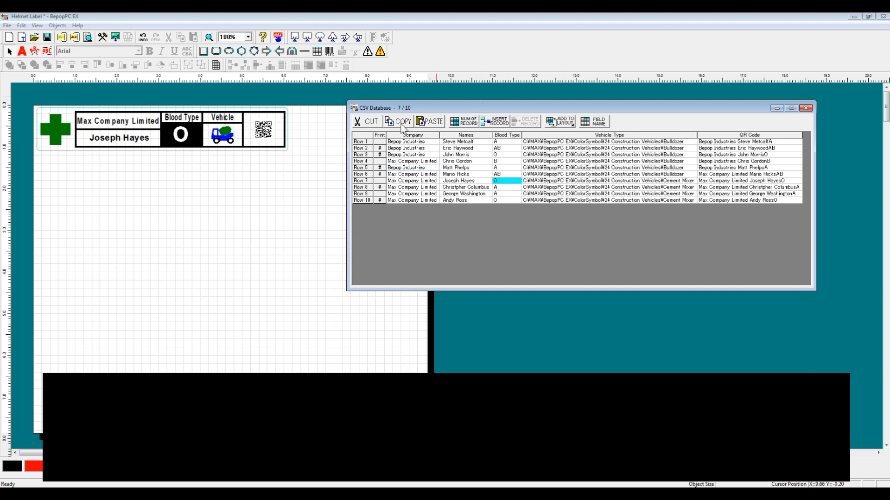
click(312, 146)
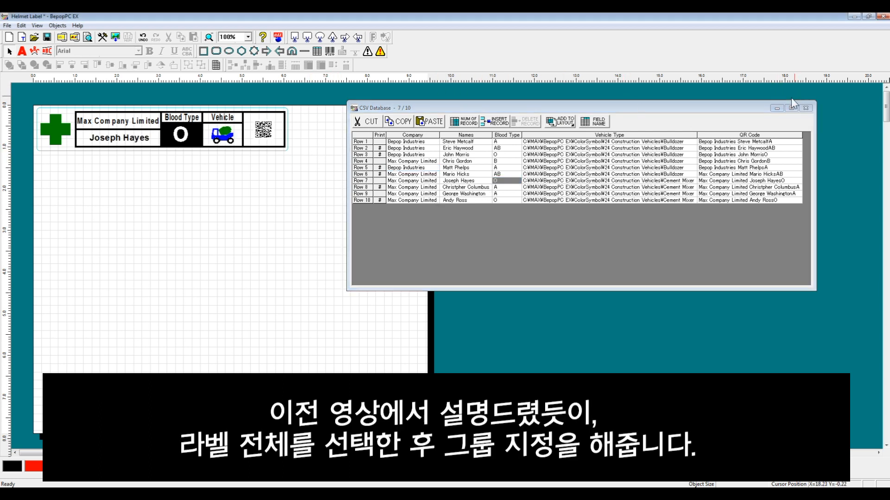
click(773, 107)
drag(343, 162, 1, 81)
click(188, 66)
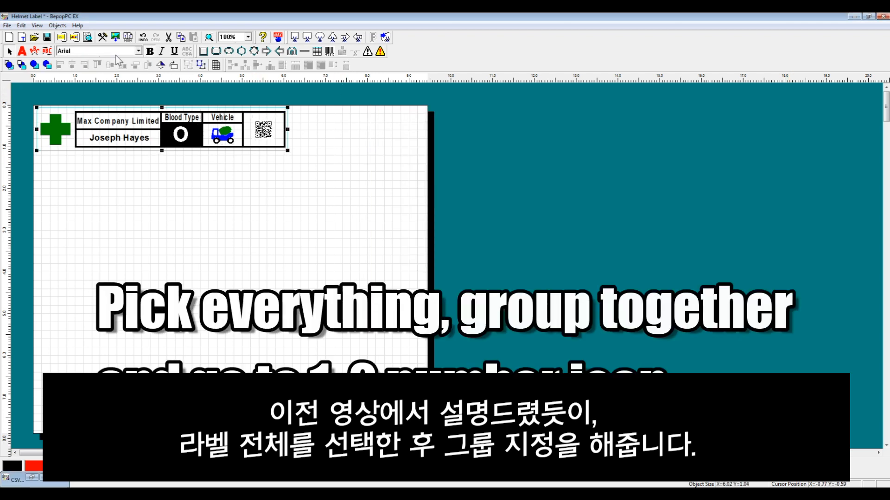
Run CSV Database Auto Copy on the grouped label for selected rows only, with 0.02 inch vertical spacing and reduced horizontal spacing
click(127, 41)
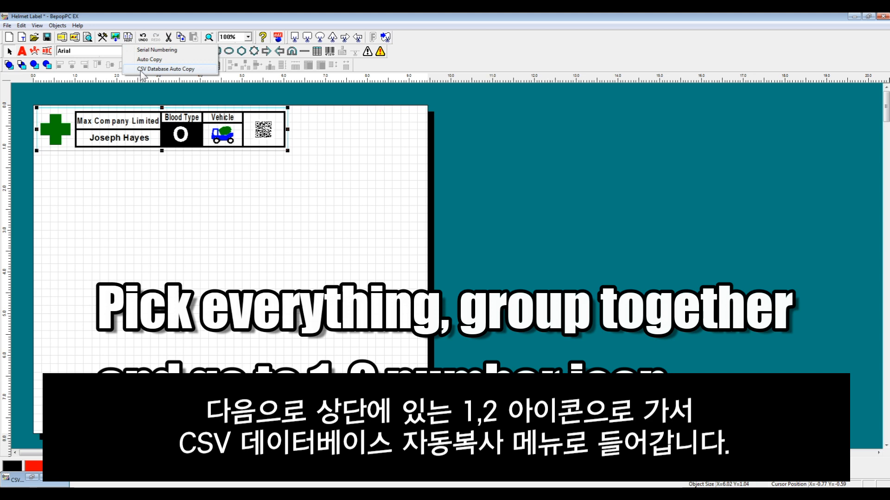
click(157, 68)
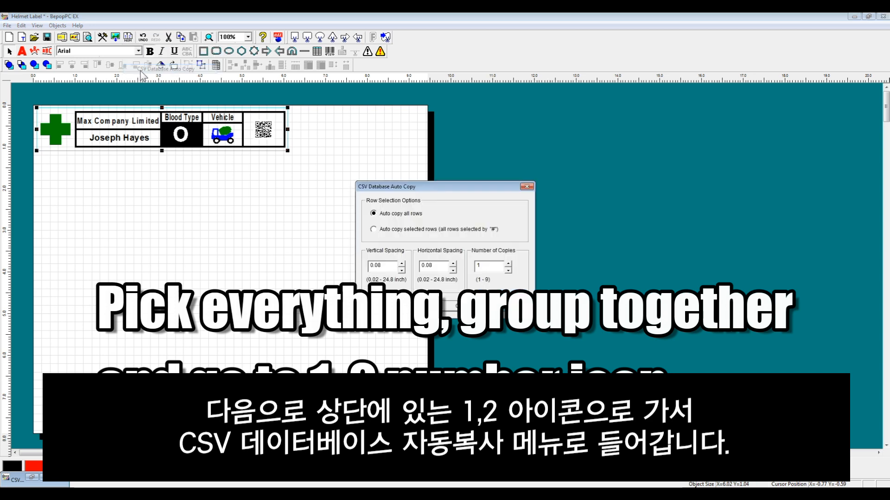
click(373, 229)
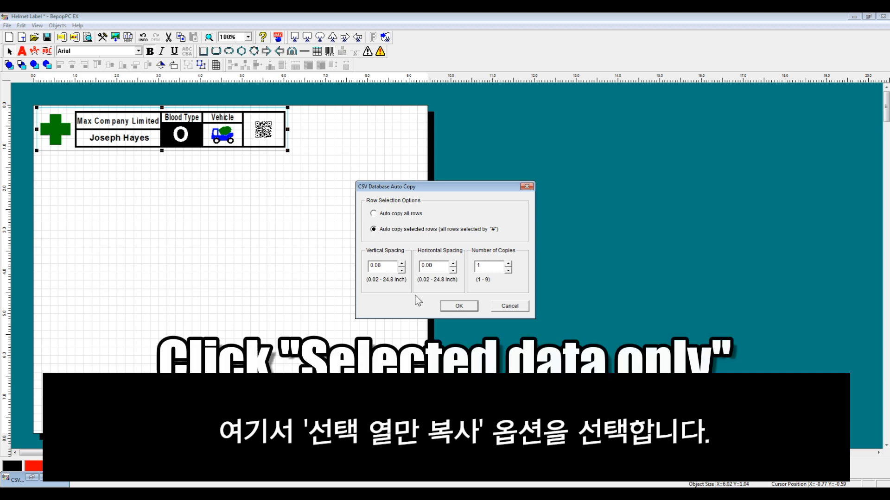
click(402, 271)
click(402, 272)
click(454, 271)
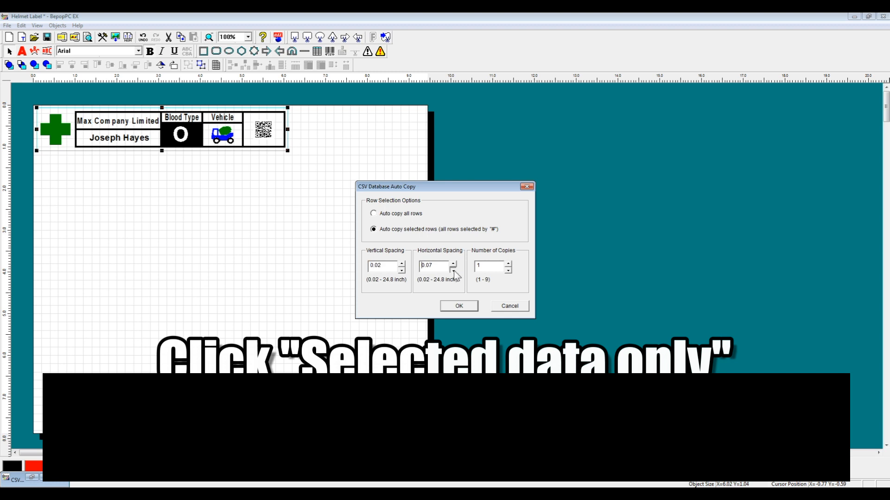
click(458, 305)
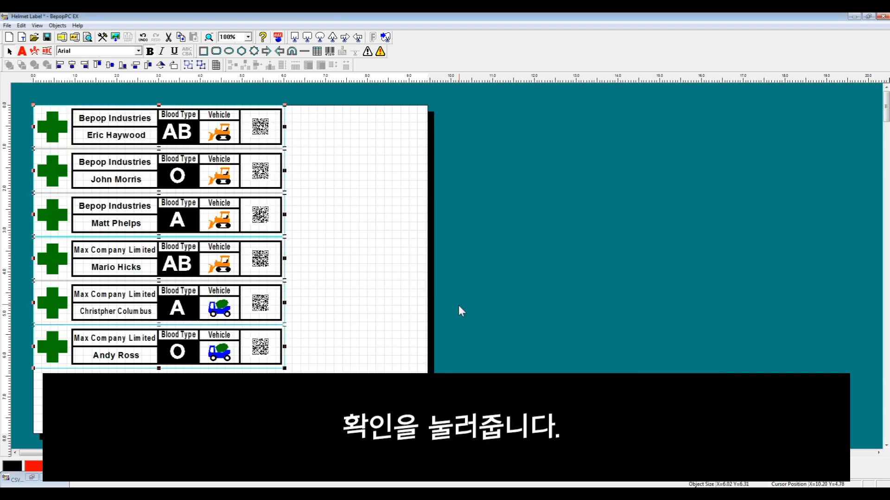
Restore the CSV database window and place it beside the label copies to compare them with the rows marked for printing
click(35, 479)
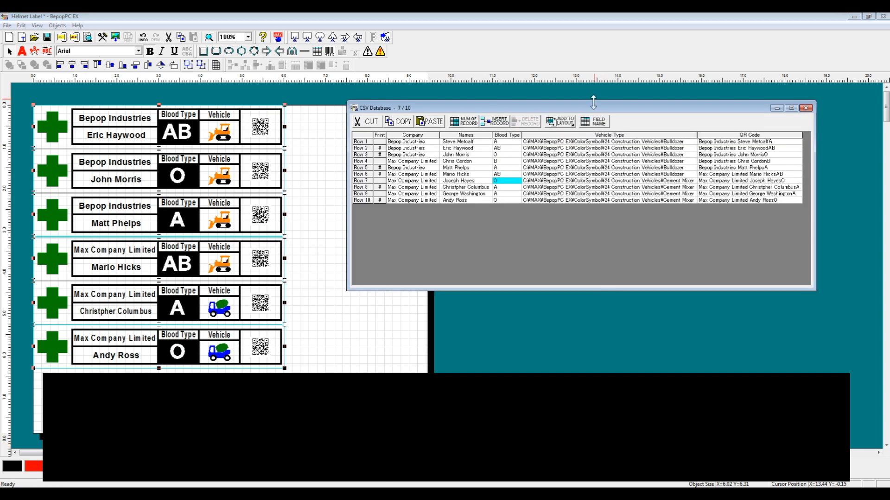
drag(592, 105, 546, 119)
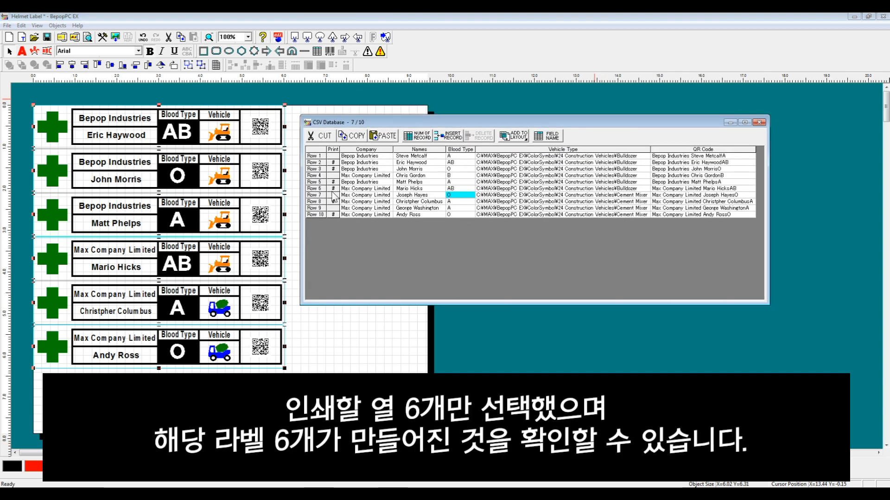